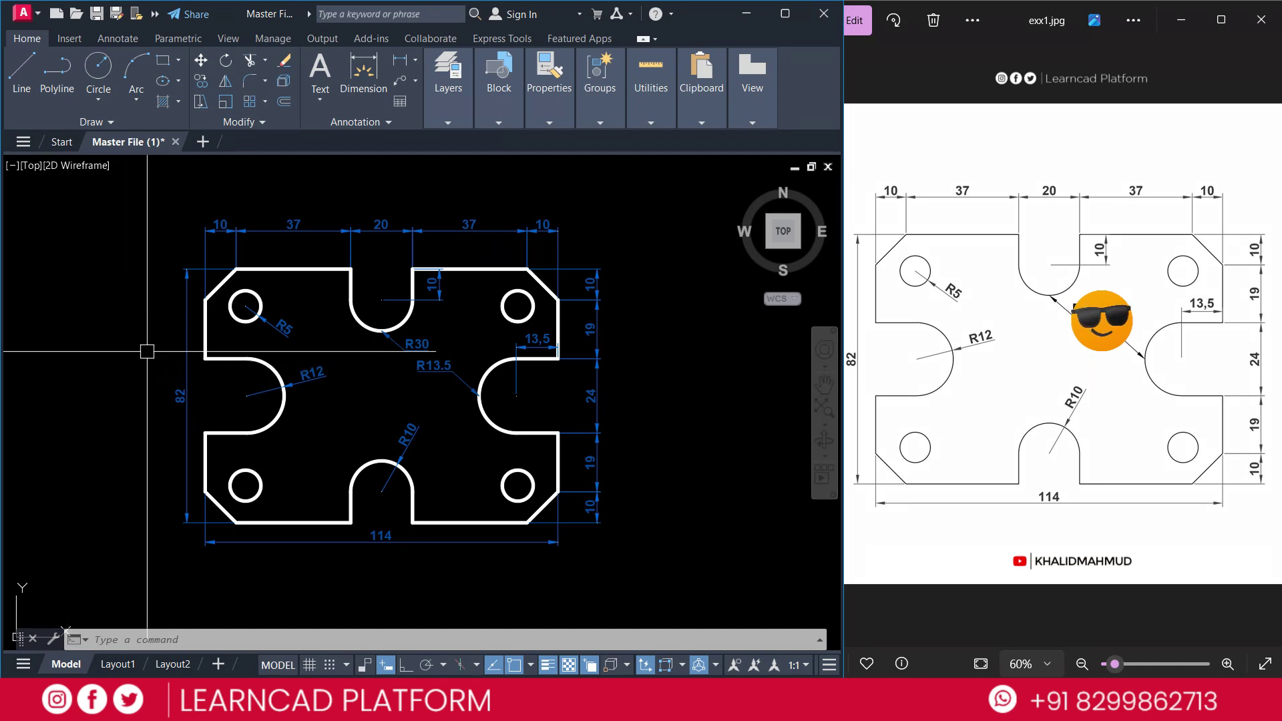
# Set drawing units to Decimal length at 0.00 precision with a Millimeters insertion scale.
pyautogui.write('units')
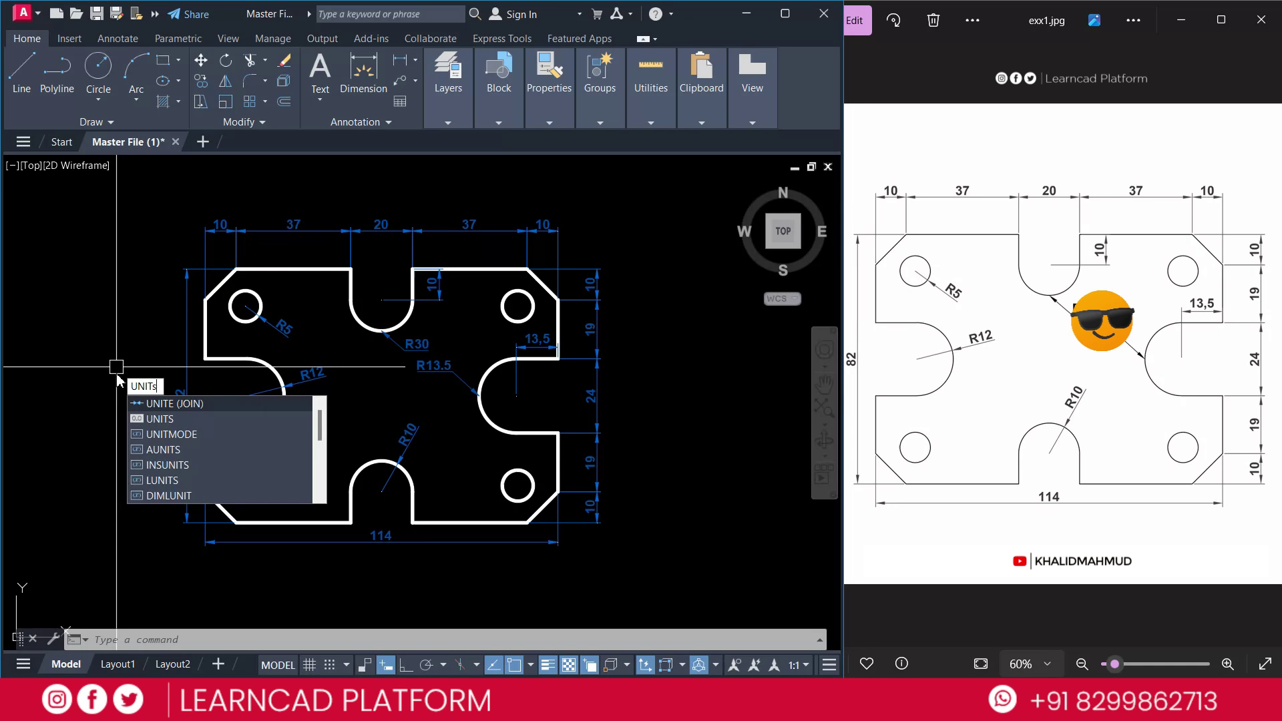
pyautogui.press('Return')
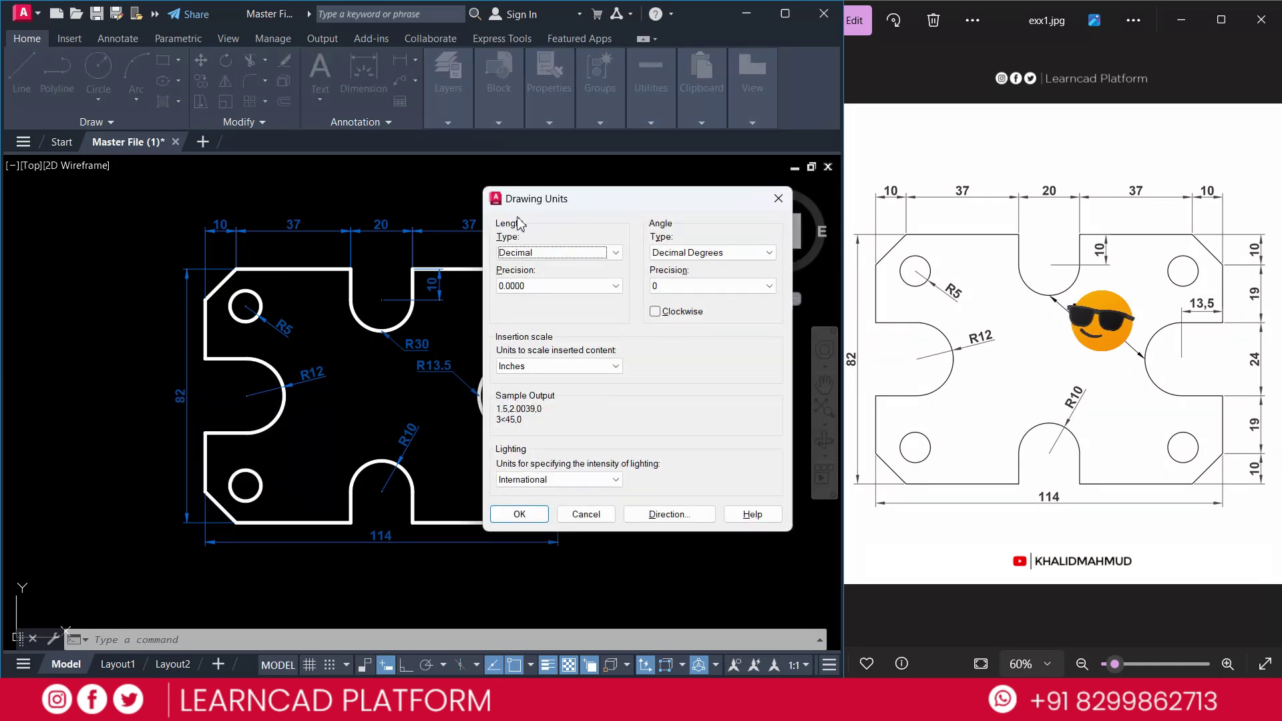
pyautogui.moveTo(503, 203); pyautogui.dragTo(377, 186)
pyautogui.click(493, 234)
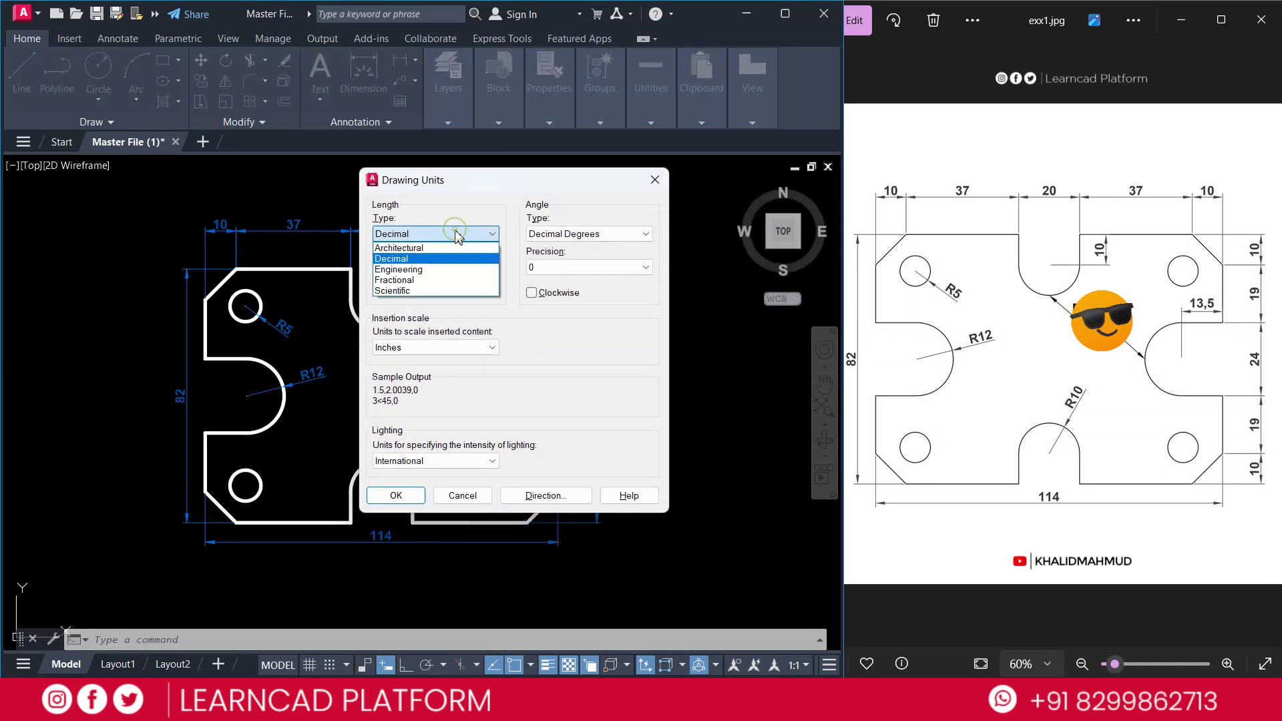
pyautogui.click(452, 259)
pyautogui.click(451, 267)
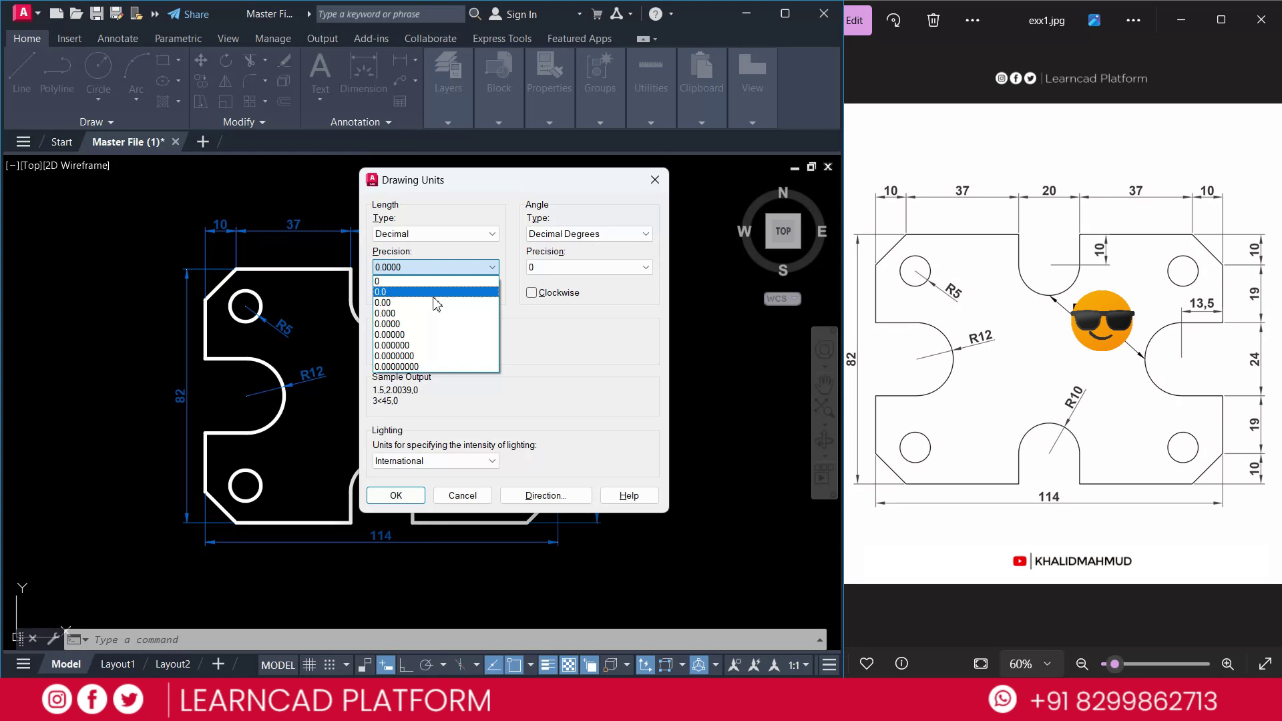
pyautogui.click(427, 303)
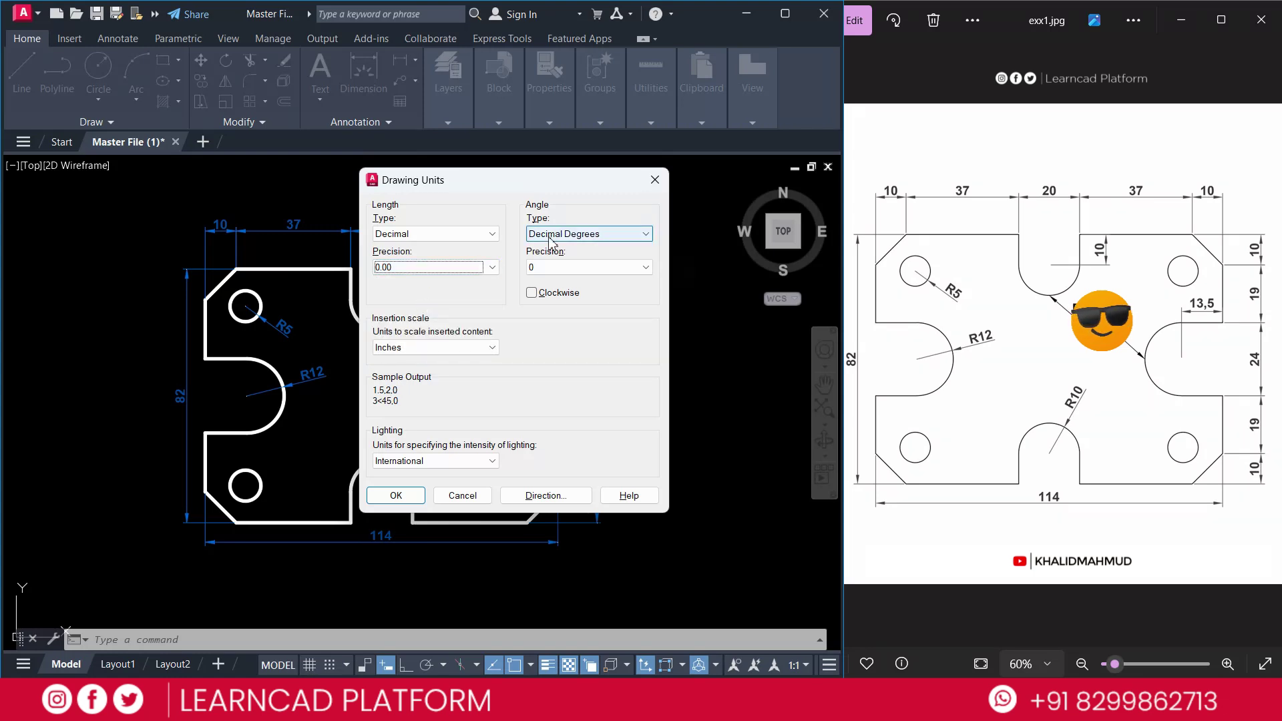
pyautogui.click(444, 346)
pyautogui.click(437, 415)
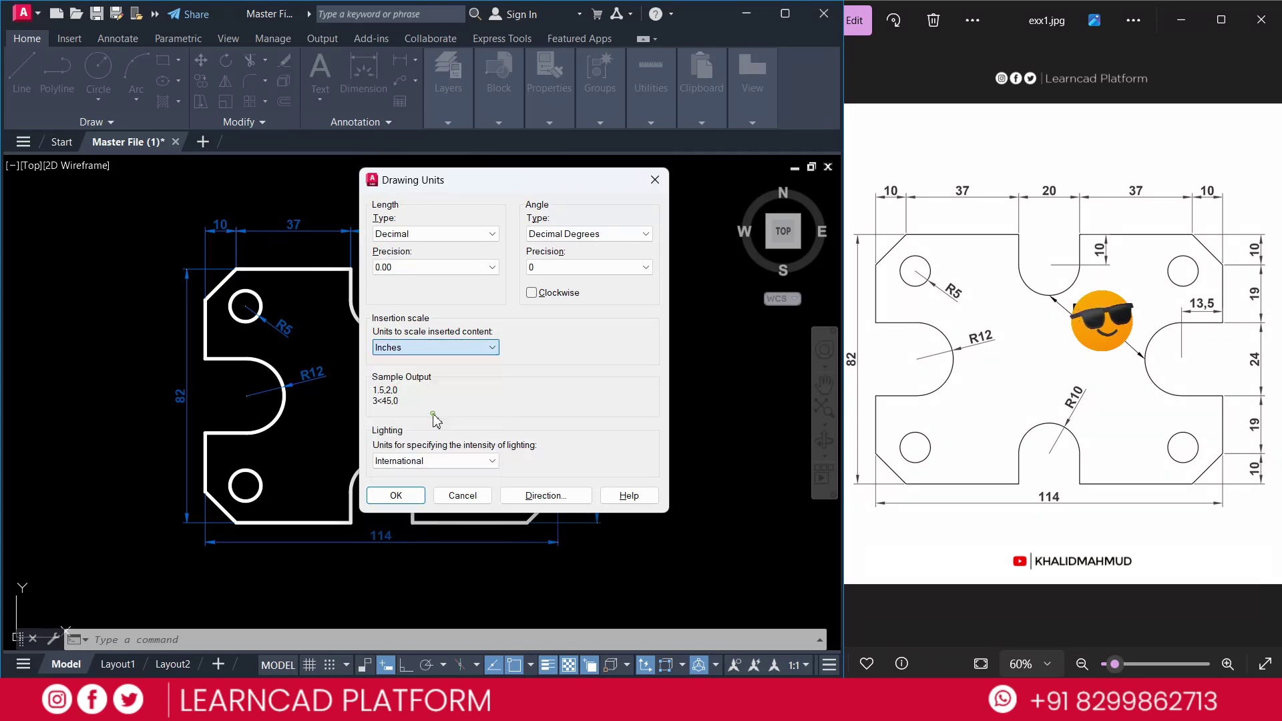
pyautogui.click(413, 495)
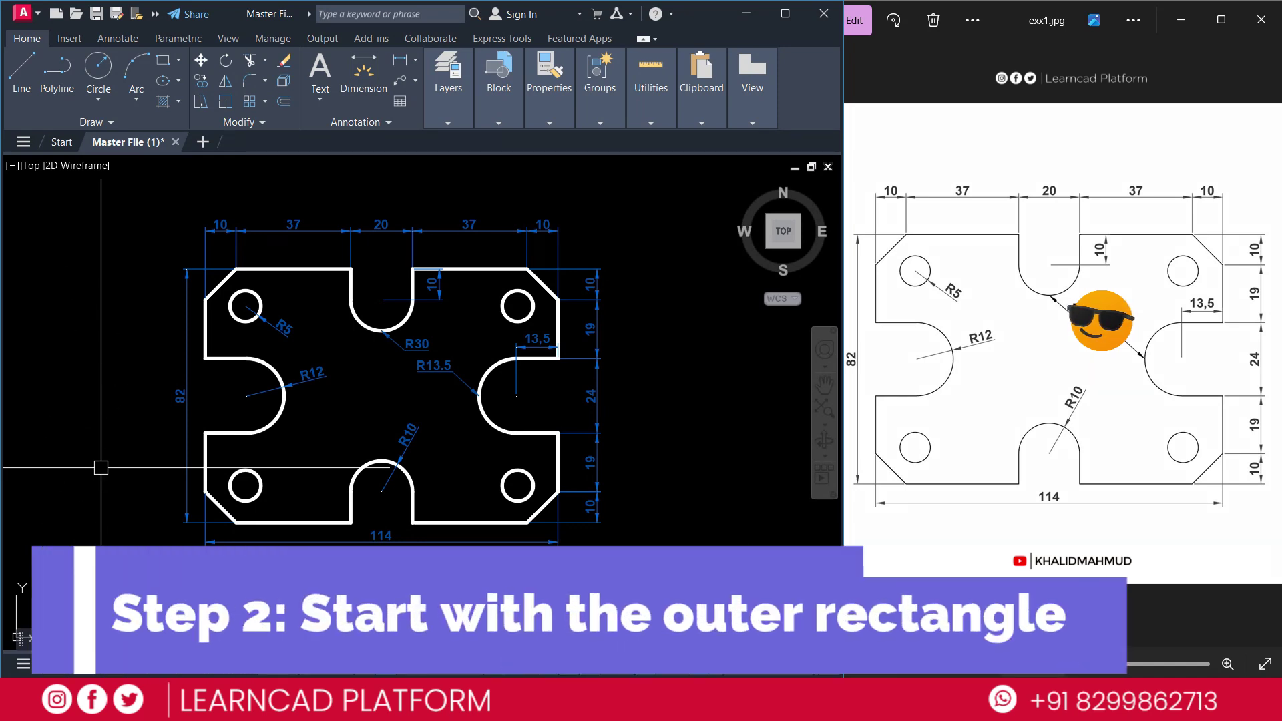
# Check the reference image, then return to the drawing and view the Rectangle options.
pyautogui.click(1000, 158)
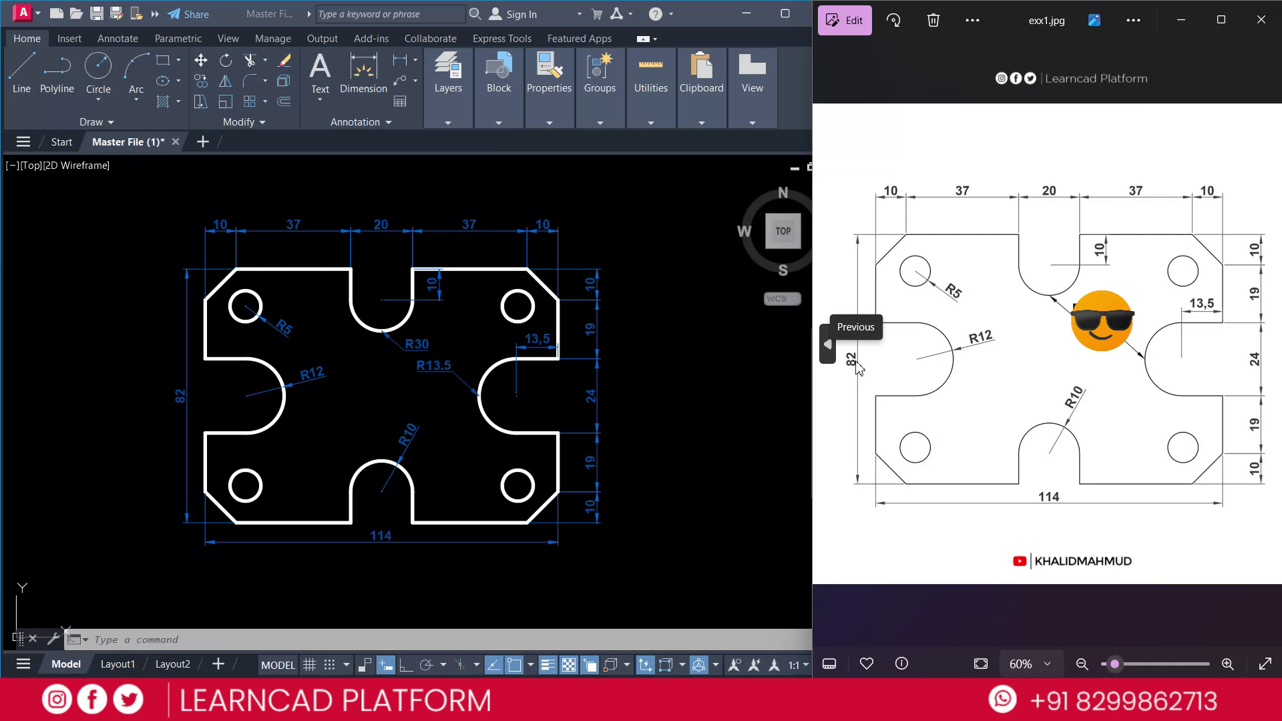
pyautogui.click(371, 370)
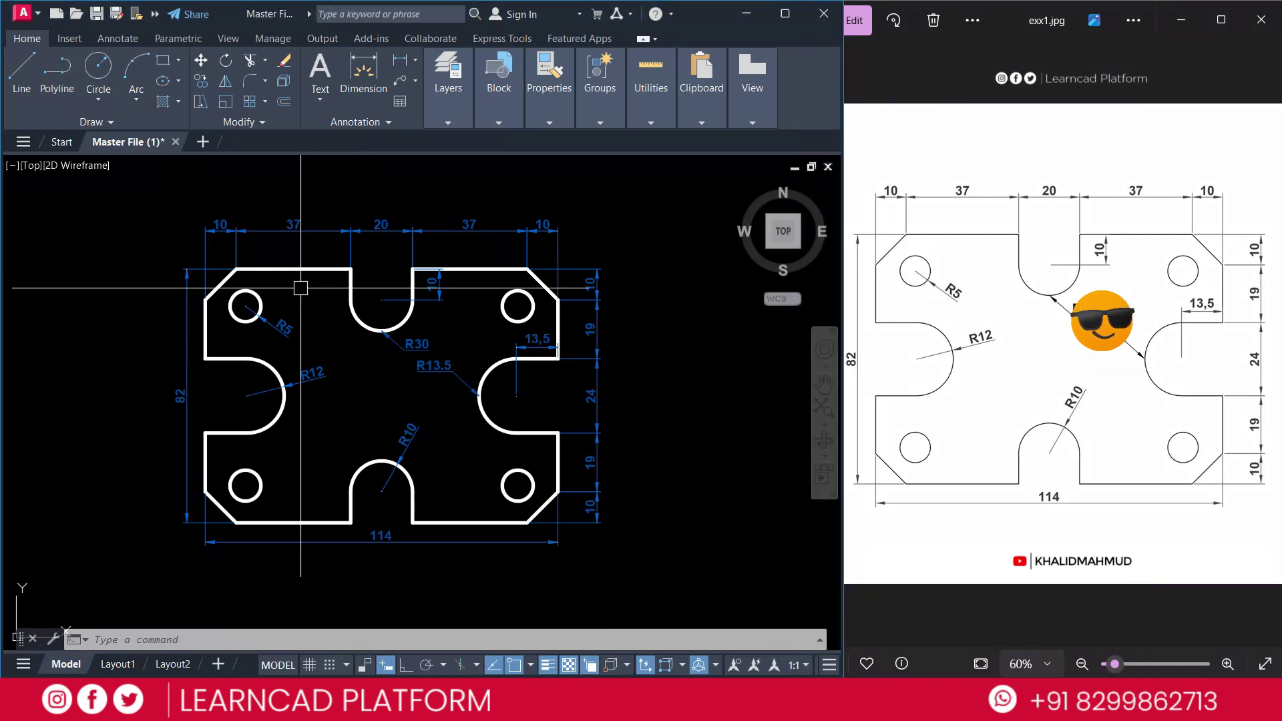
pyautogui.click(179, 60)
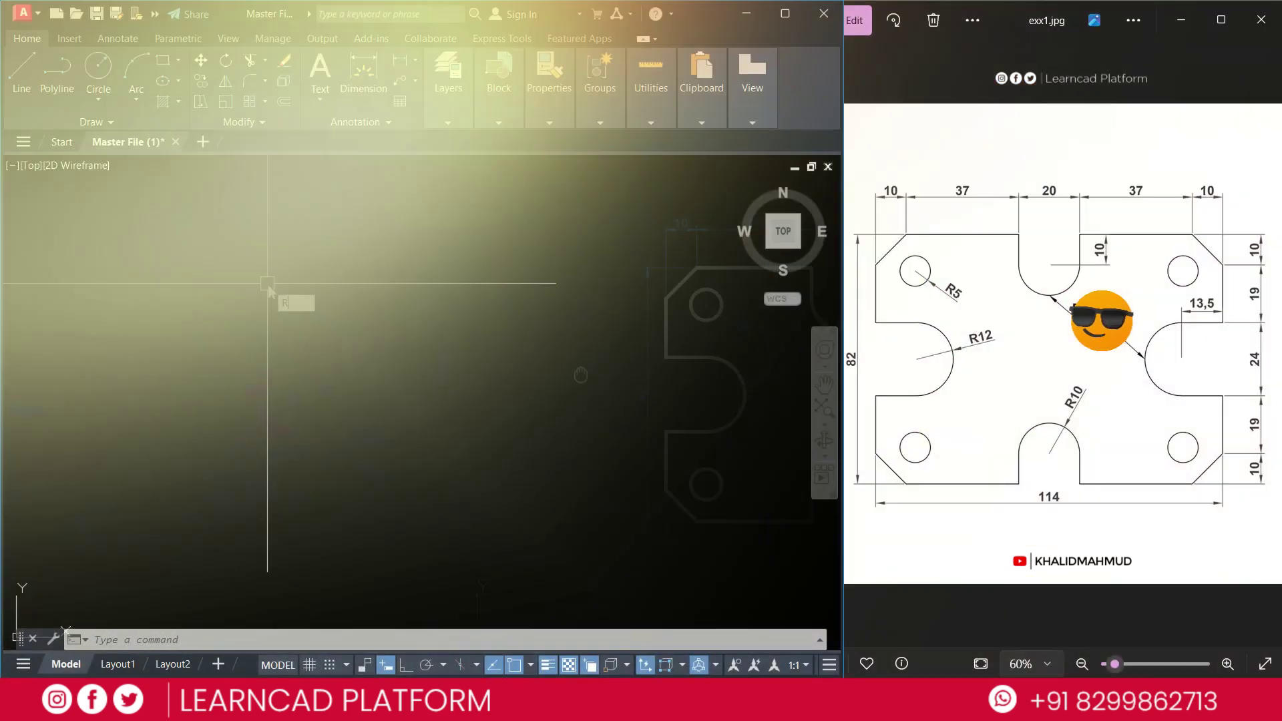
# Draw a 114 × 82 rectangle with REC using the Dimensions option.
pyautogui.write('REC')
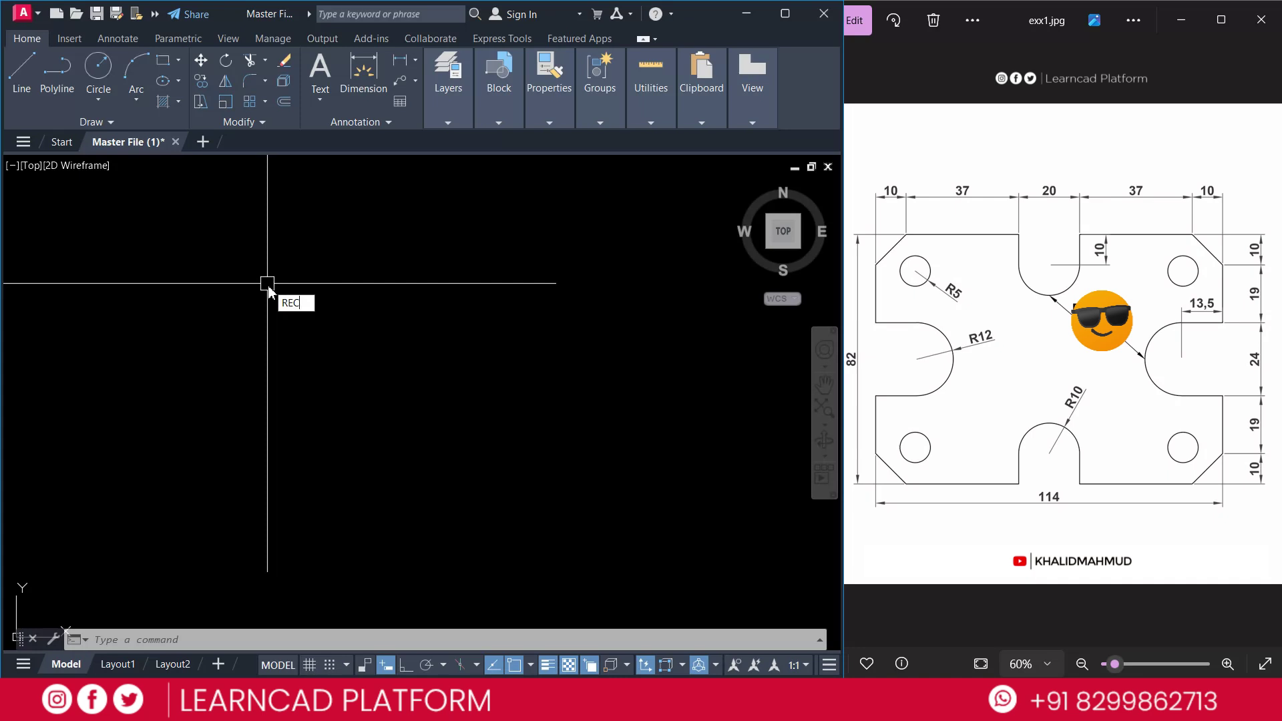
pyautogui.press('Return')
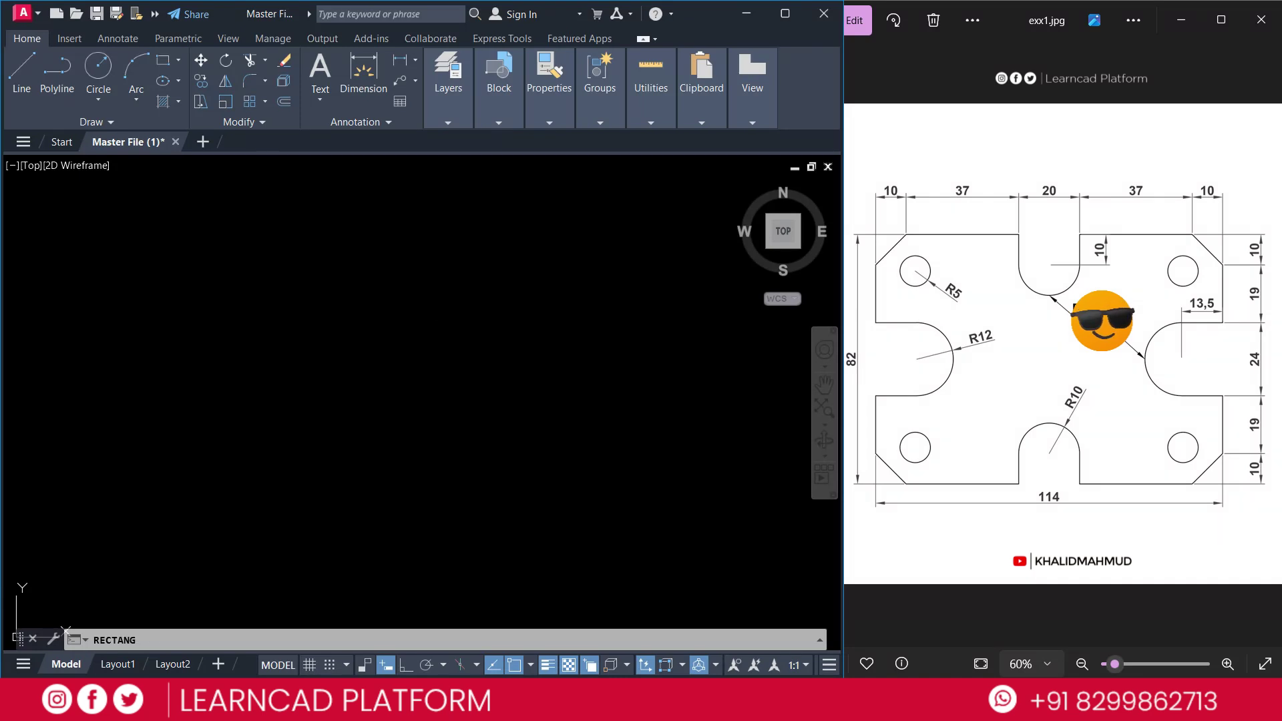
pyautogui.click(152, 266)
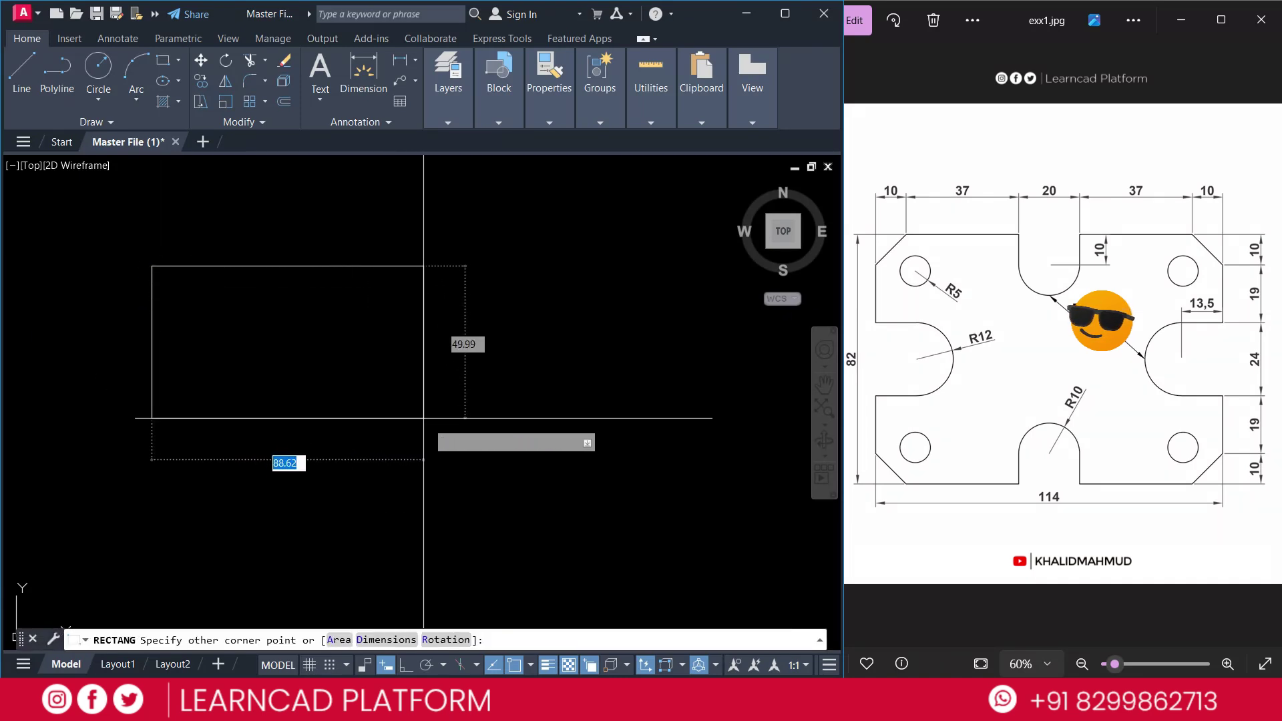
pyautogui.write('D')
pyautogui.press('Return')
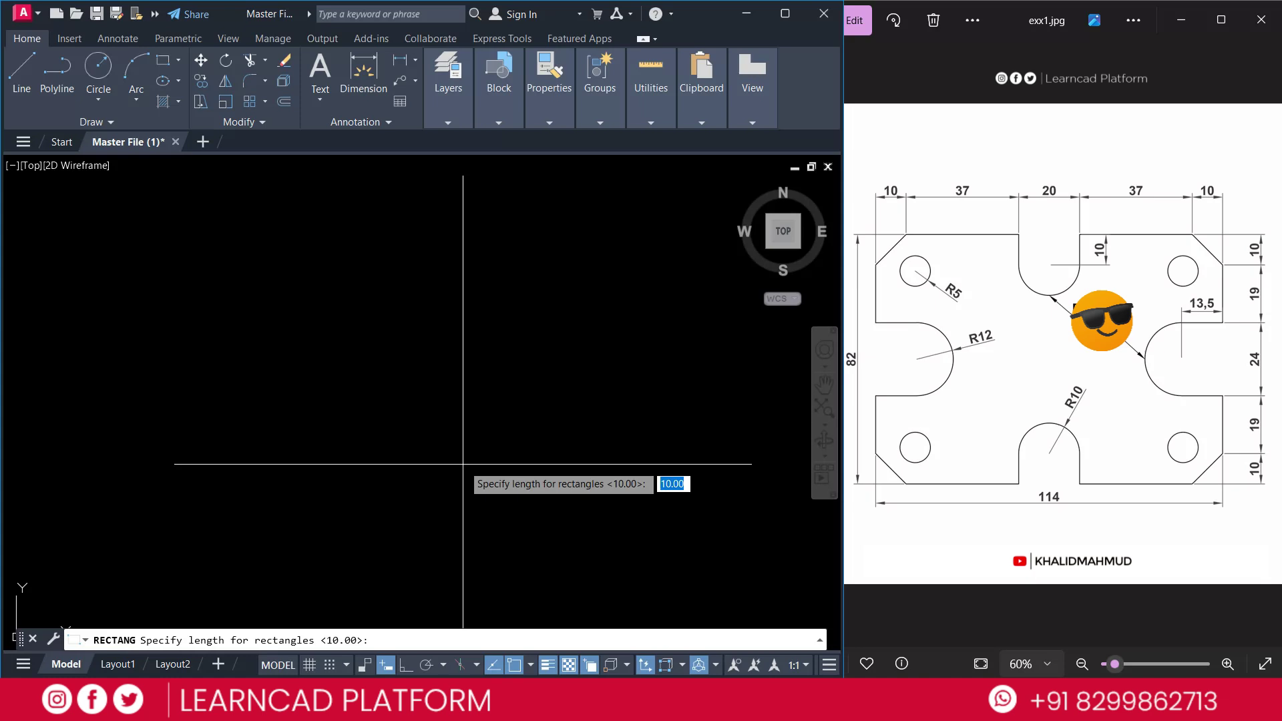
pyautogui.write('114')
pyautogui.press('Return')
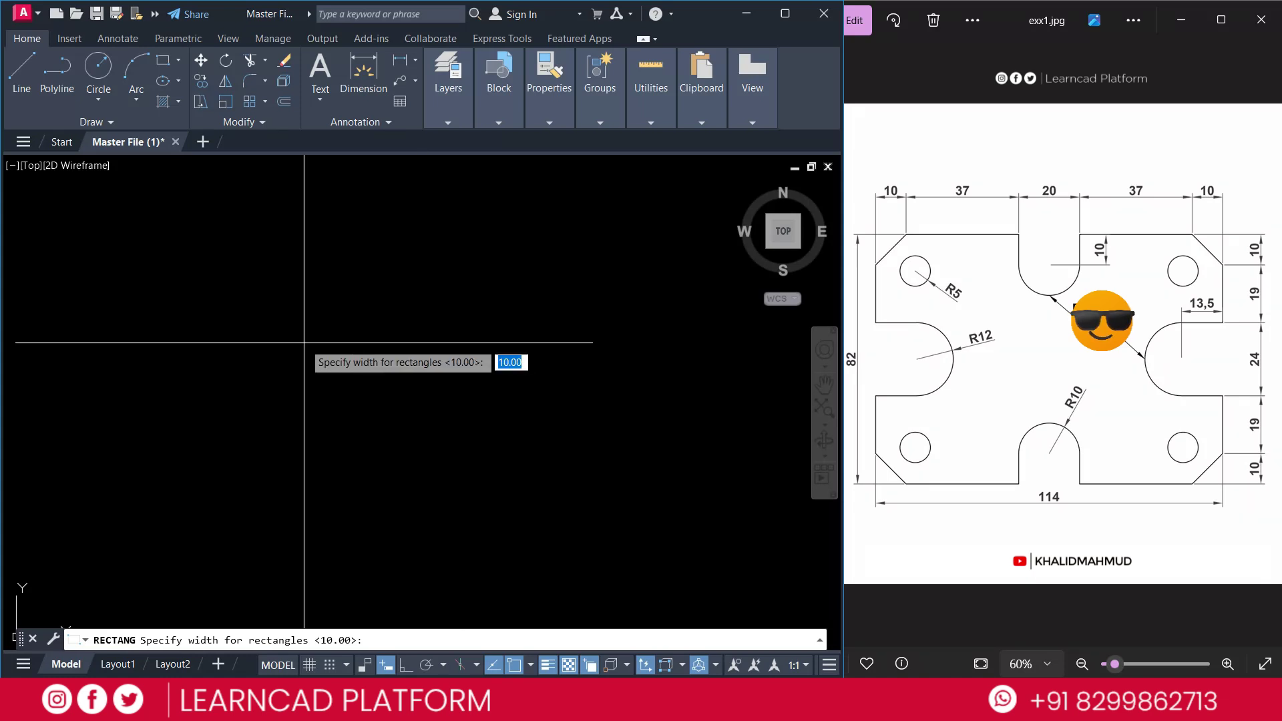
pyautogui.write('82')
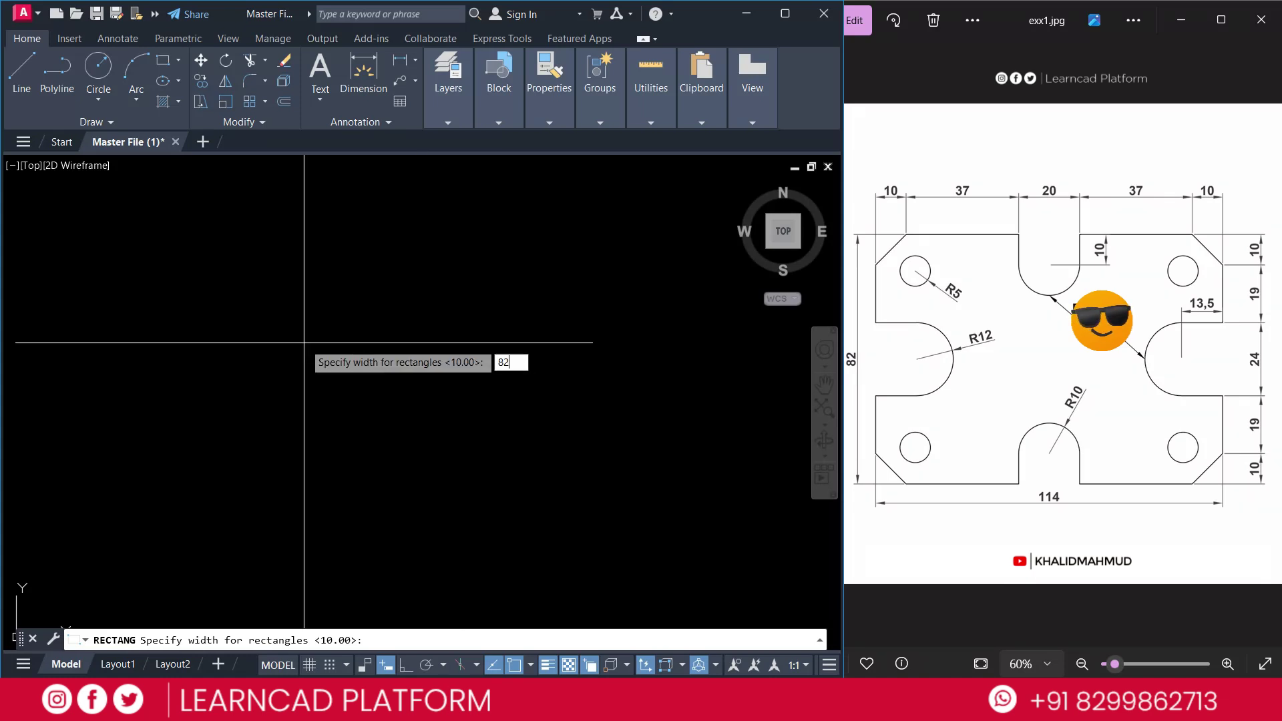
pyautogui.press('Return')
pyautogui.click(425, 390)
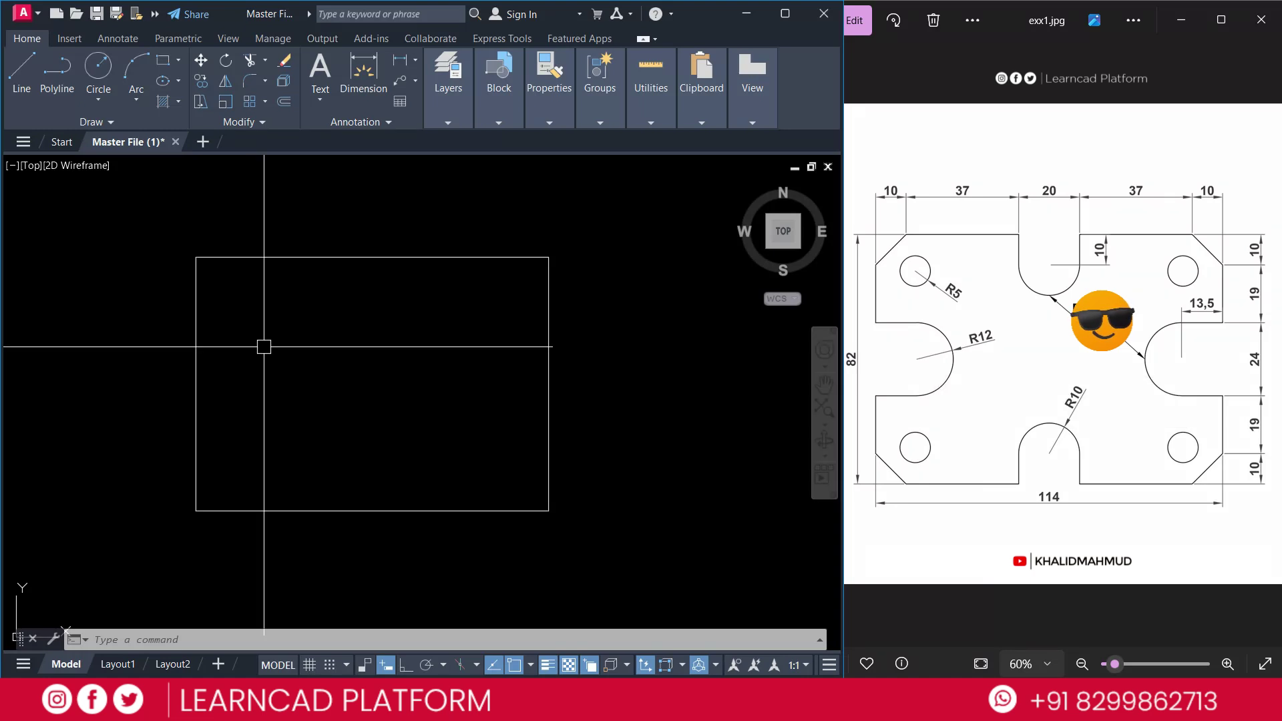
# Draw an R10 circle at the top-edge midpoint and move it 10 straight down.
pyautogui.write('C')
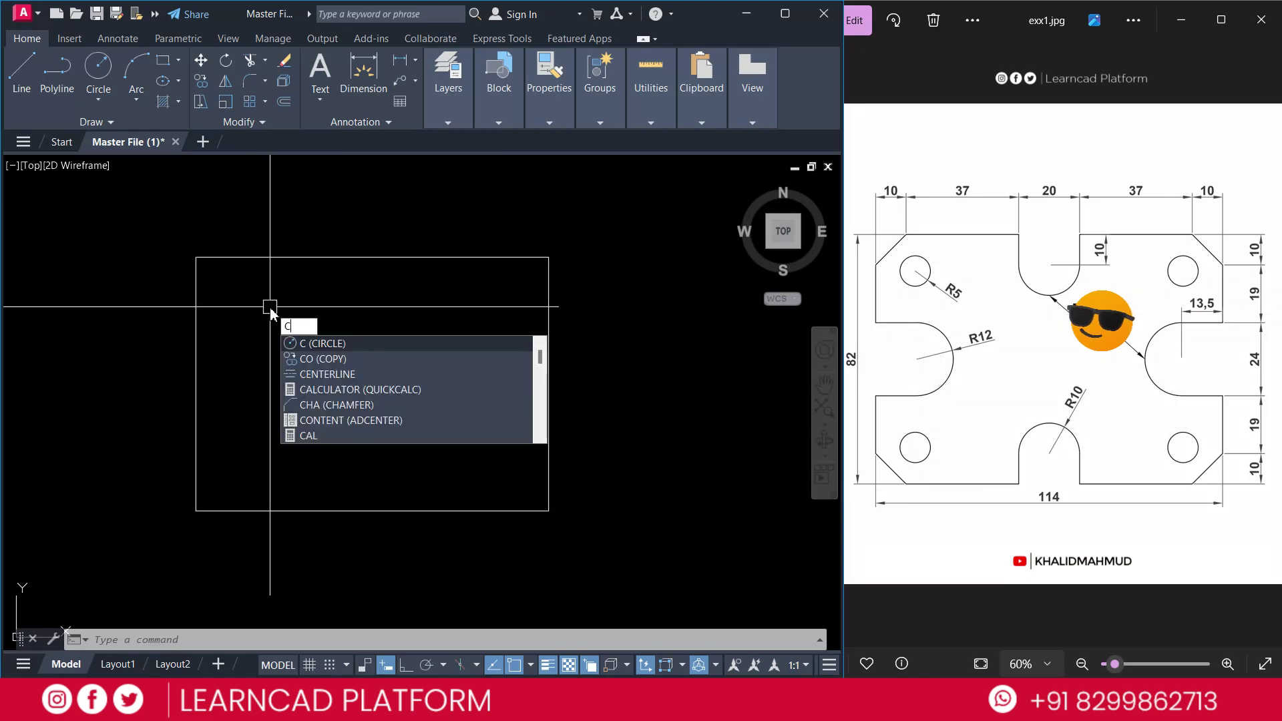
pyautogui.press('Return')
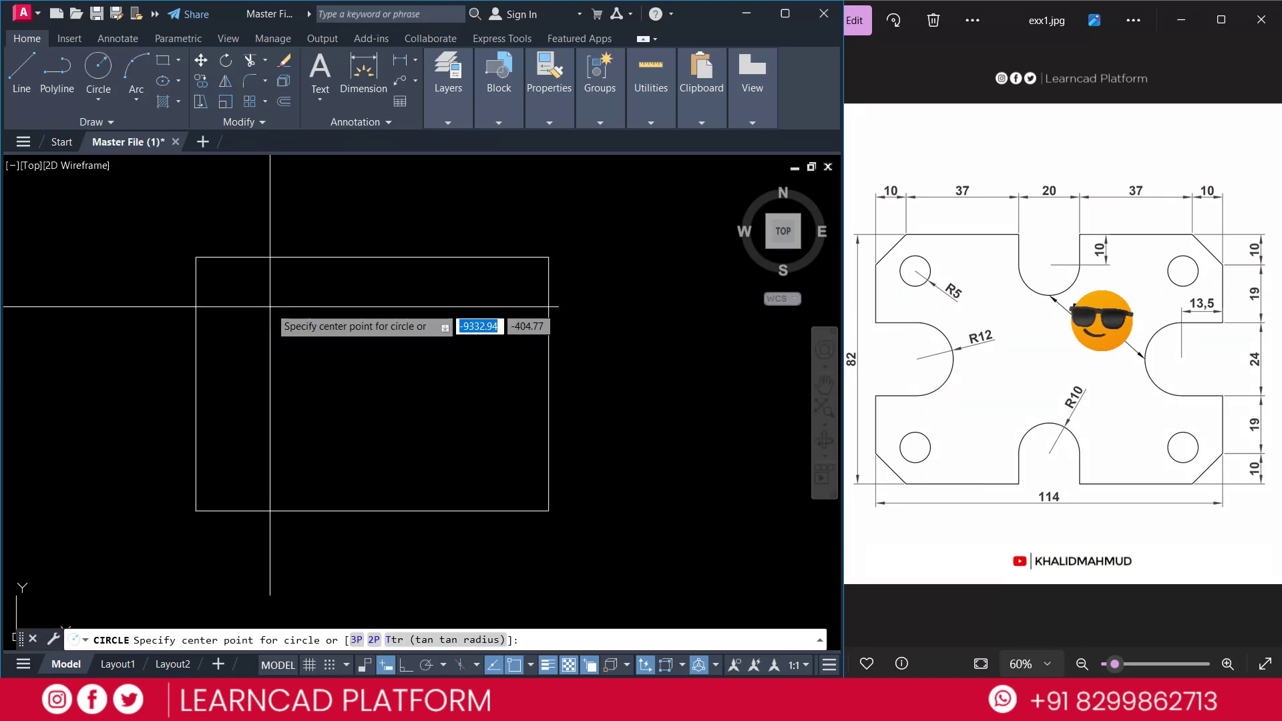
pyautogui.click(372, 255)
pyautogui.write('10')
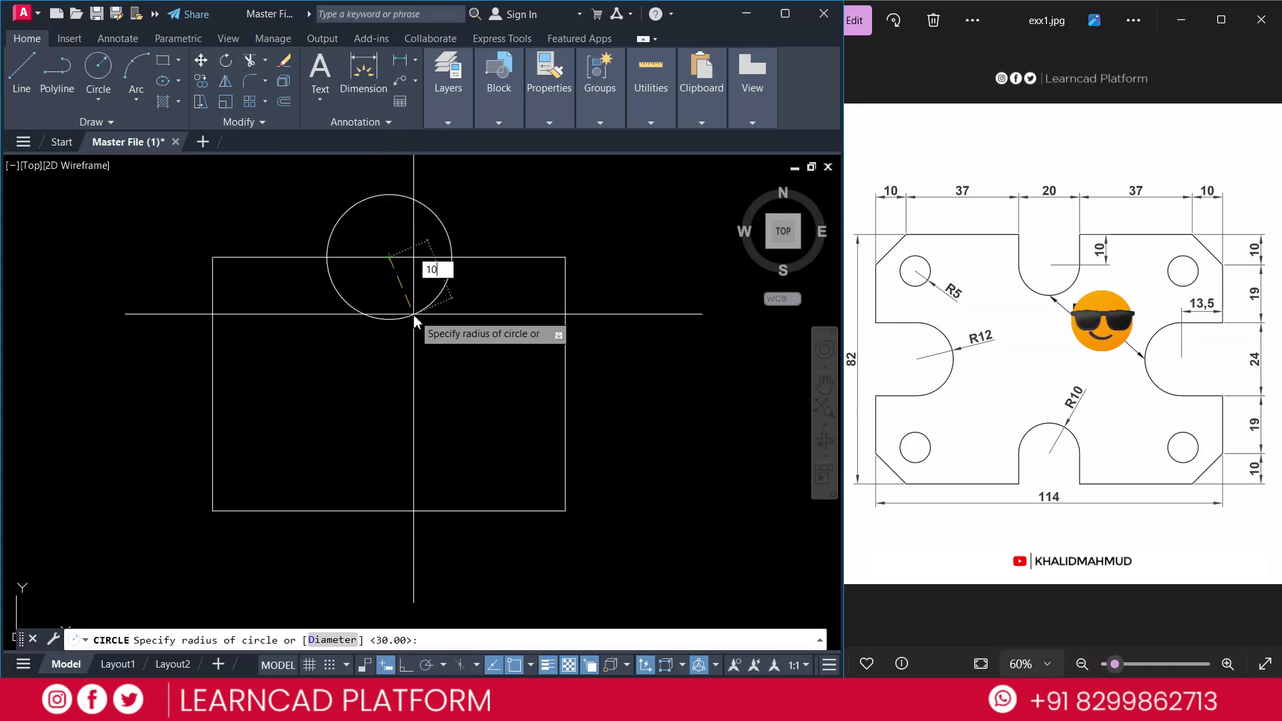
pyautogui.press('Return')
pyautogui.click(366, 271)
pyautogui.click(296, 371)
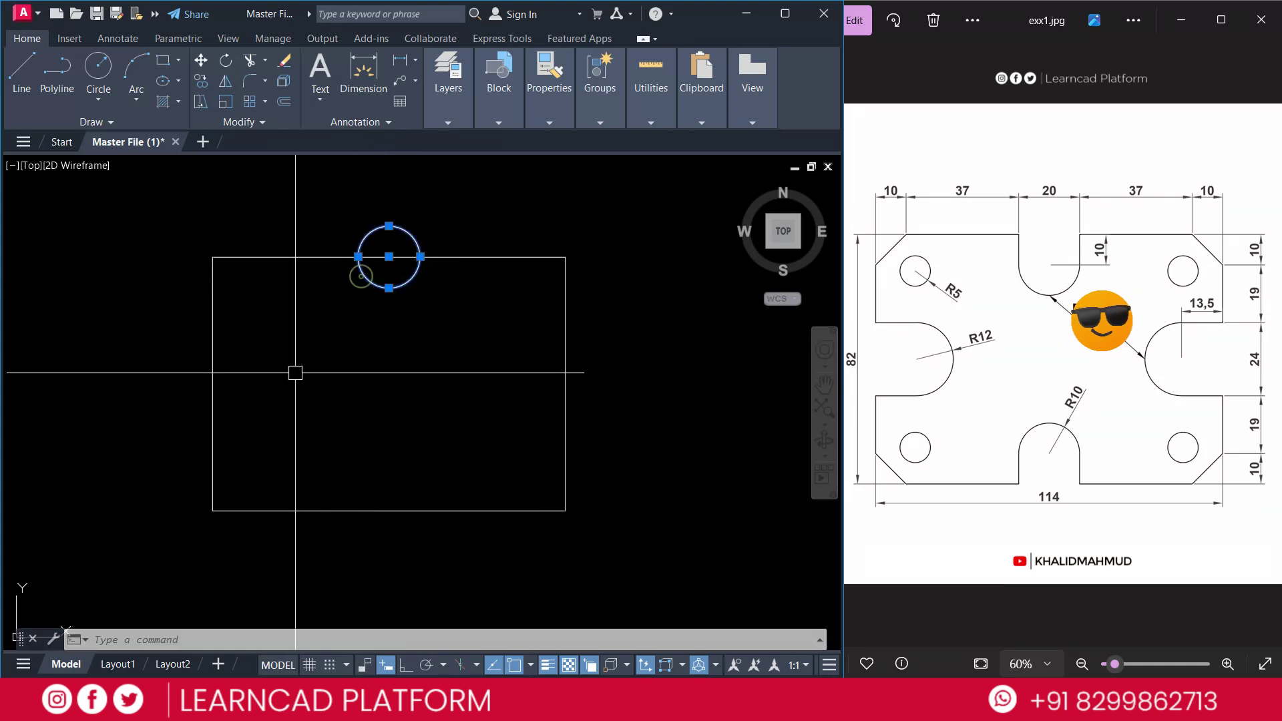
pyautogui.write('m')
pyautogui.press('Return')
pyautogui.click(307, 338)
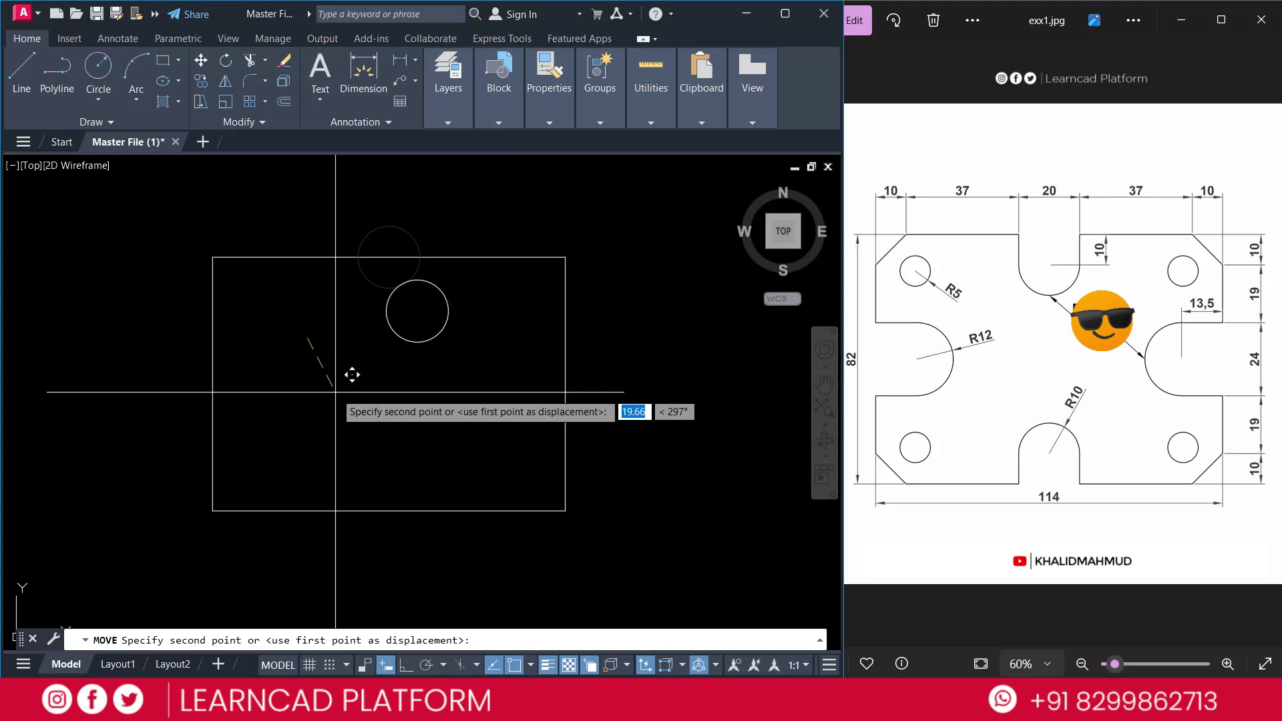
pyautogui.press('F8')
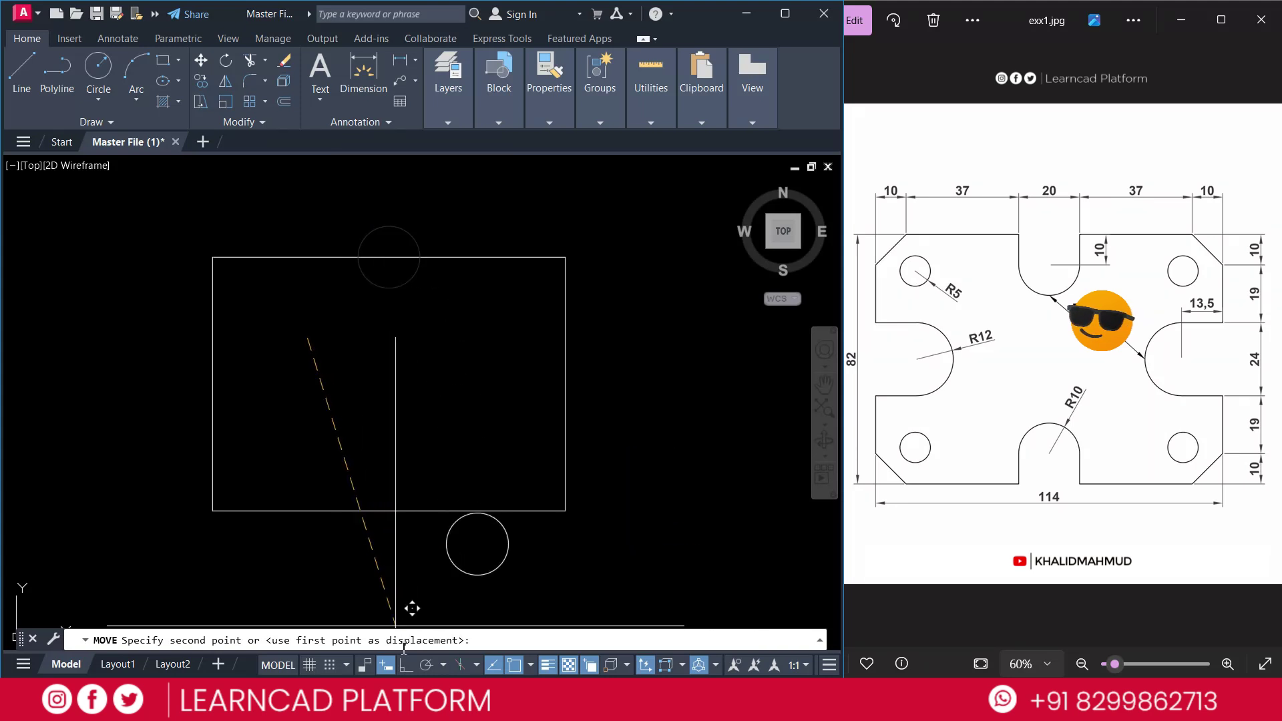
pyautogui.write('10')
pyautogui.press('Return')
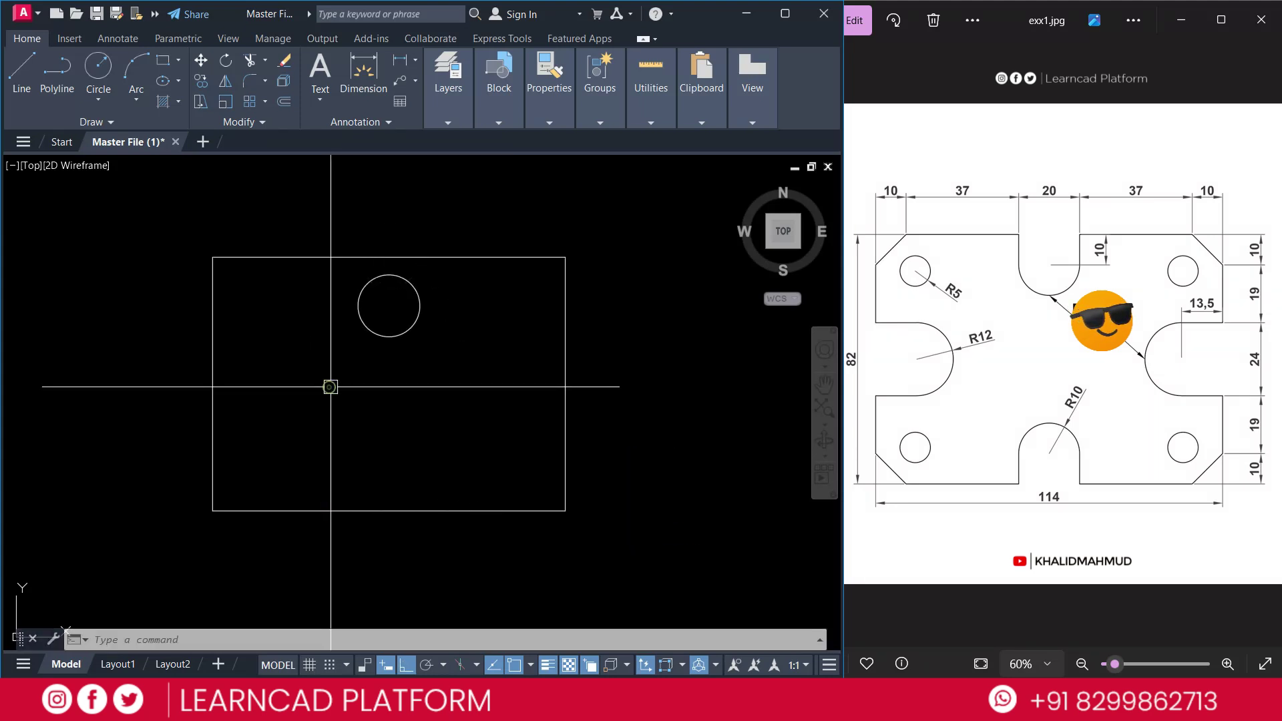
# Add a notch side line up to the top edge, then trim the circle's upper arc and edge.
pyautogui.write('l')
pyautogui.press('Return')
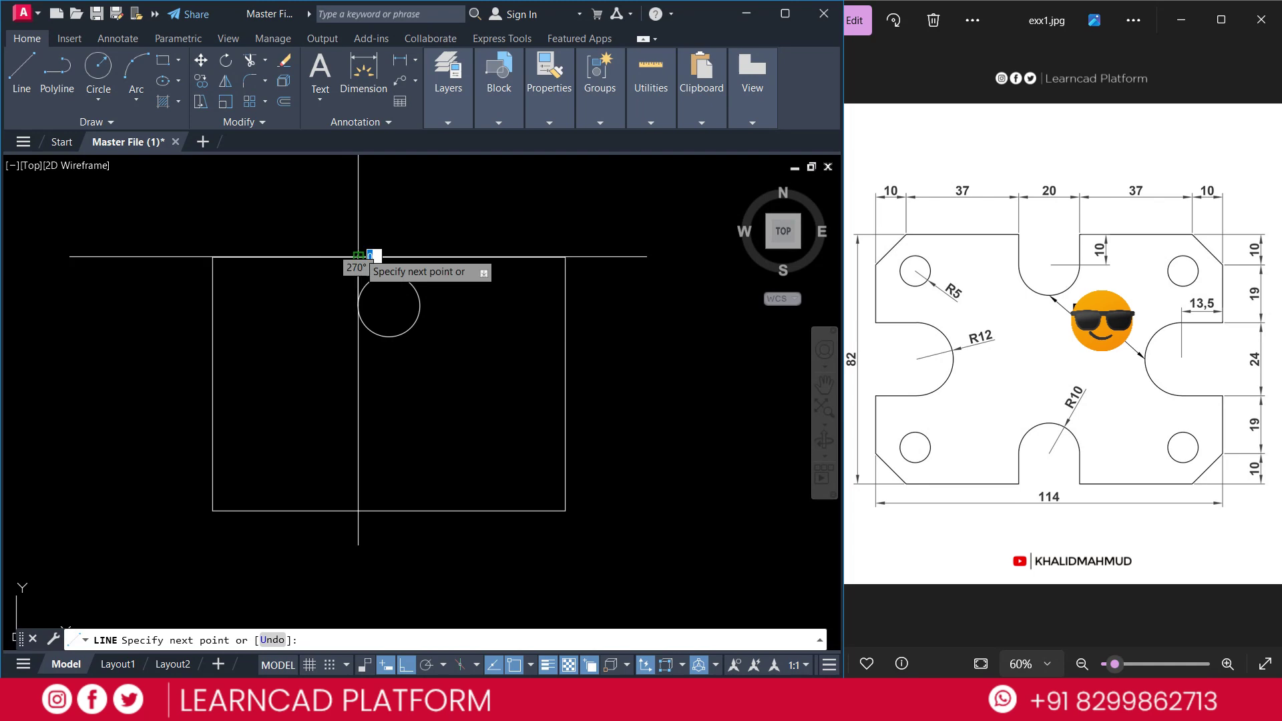
pyautogui.click(420, 305)
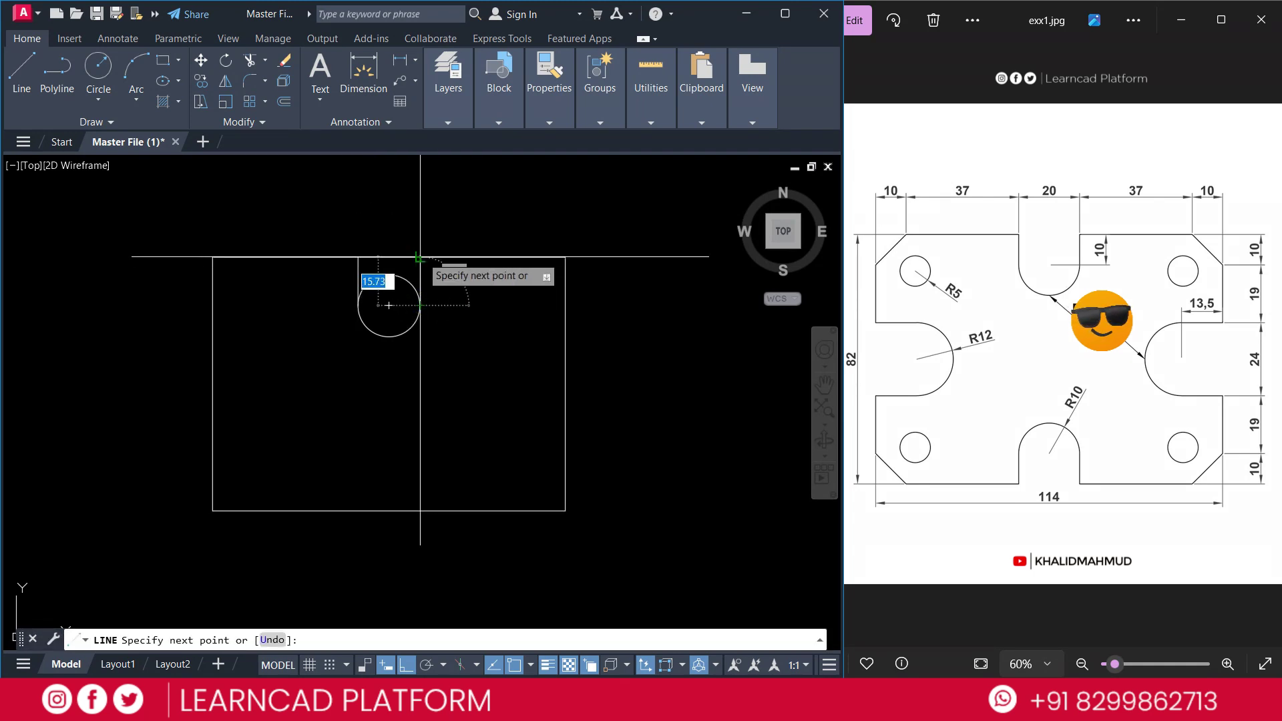
pyautogui.click(421, 258)
pyautogui.press('Return')
pyautogui.write('tr')
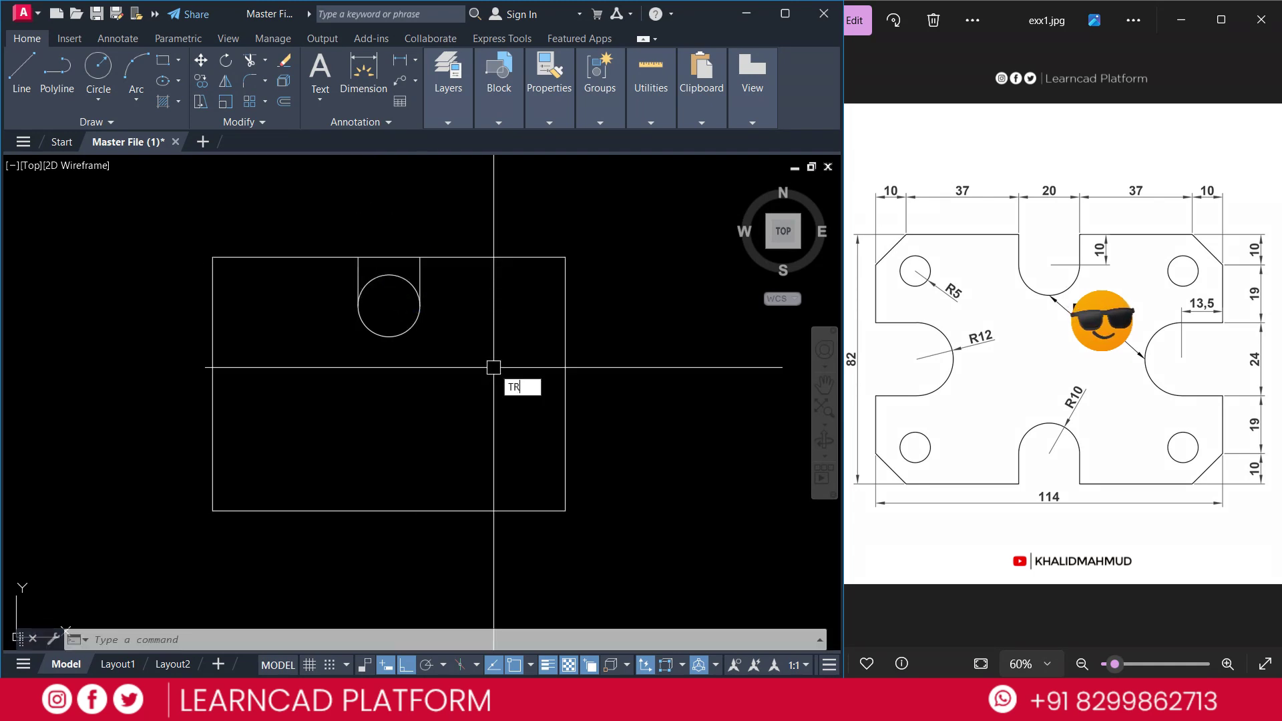
pyautogui.press('Return')
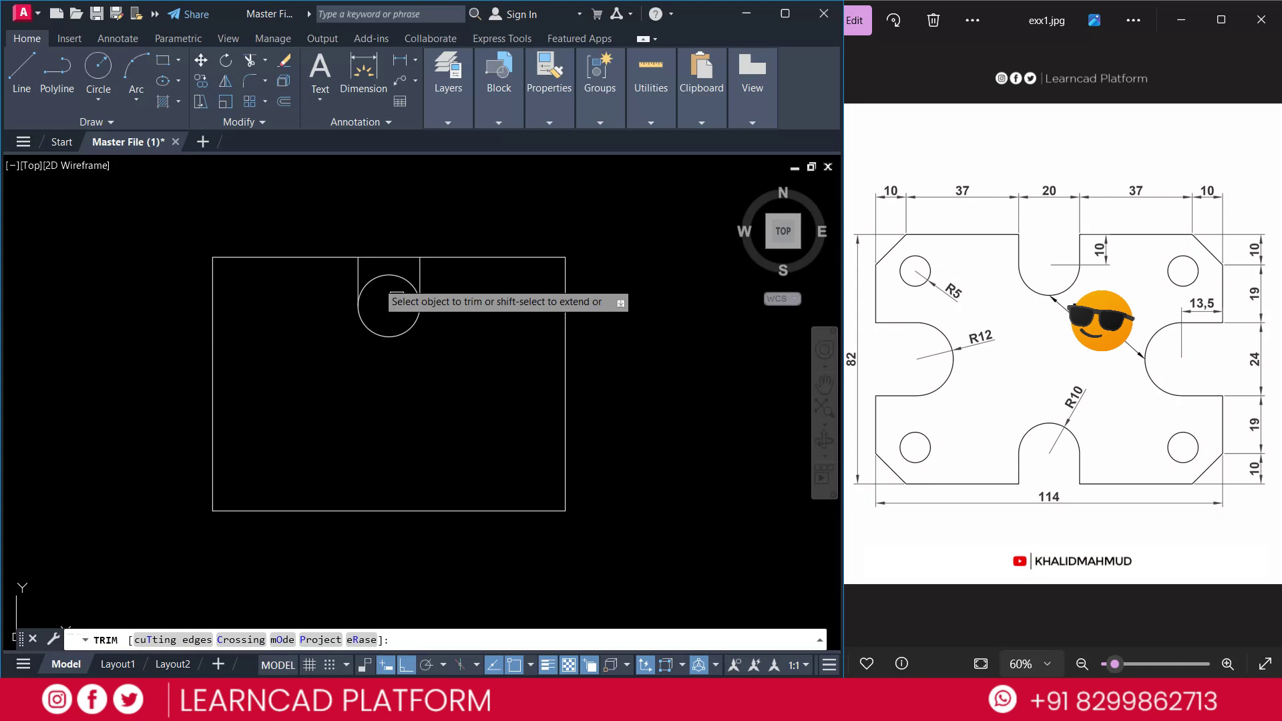
pyautogui.click(389, 275)
pyautogui.click(389, 258)
pyautogui.press('Return')
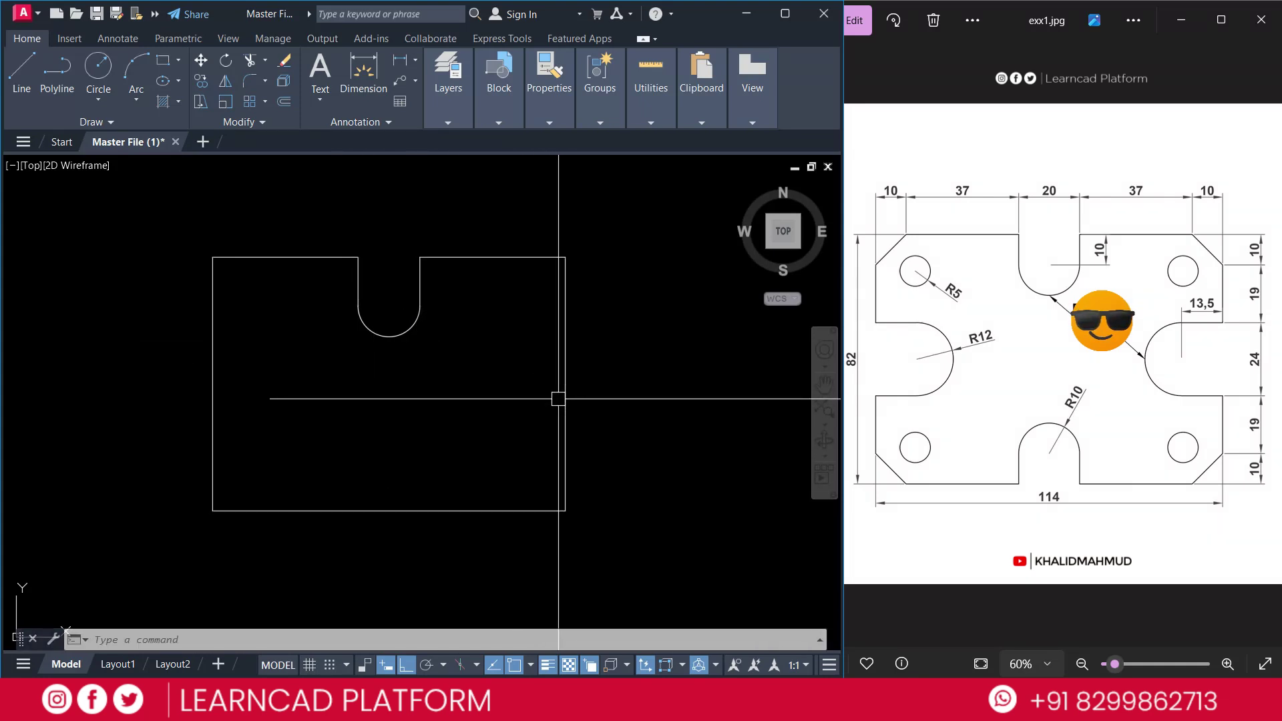
# Draw an R12 circle at the right-edge midpoint and move it 13.5 to the left.
pyautogui.write('c')
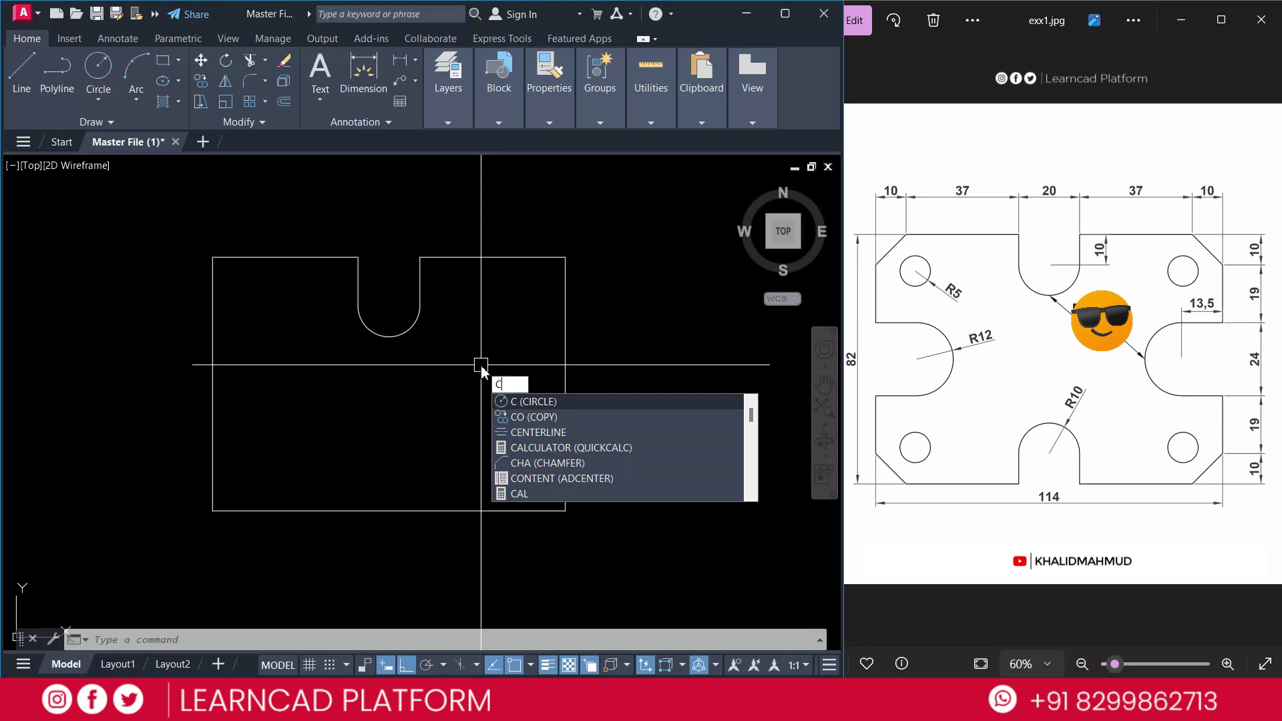
pyautogui.press('Return')
pyautogui.click(565, 384)
pyautogui.write('12')
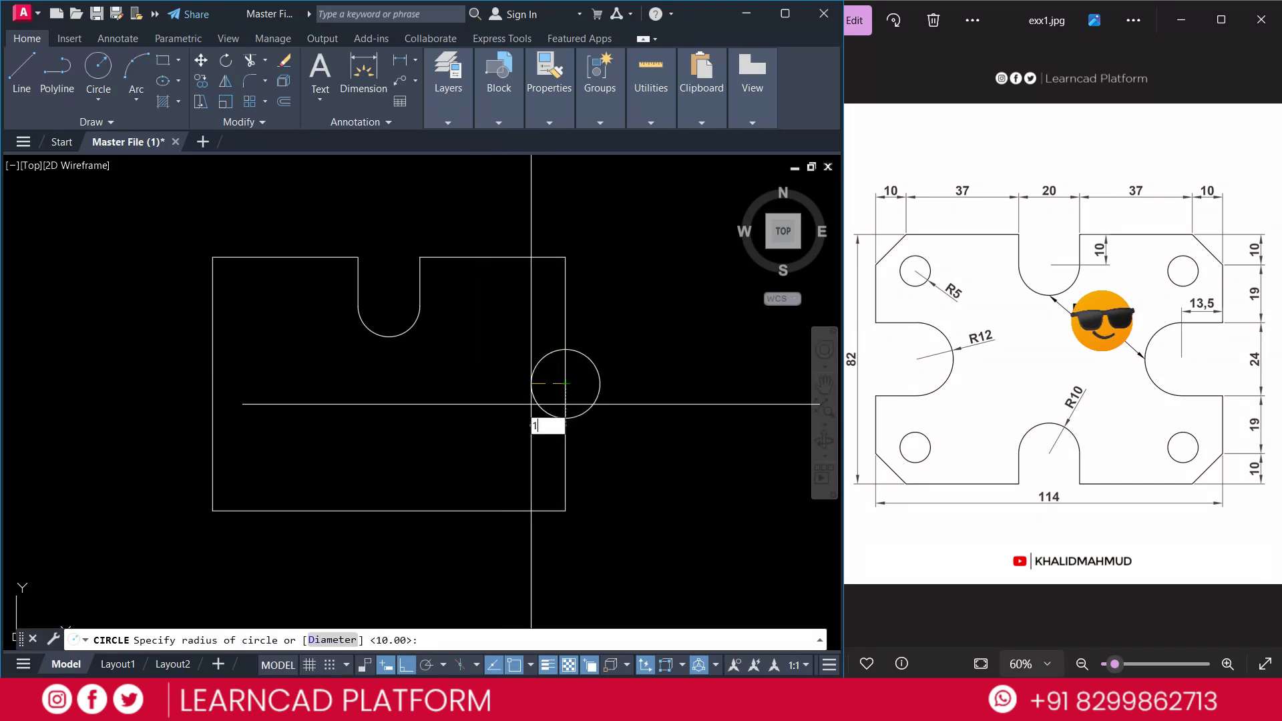
pyautogui.press('Return')
pyautogui.click(531, 404)
pyautogui.write('m')
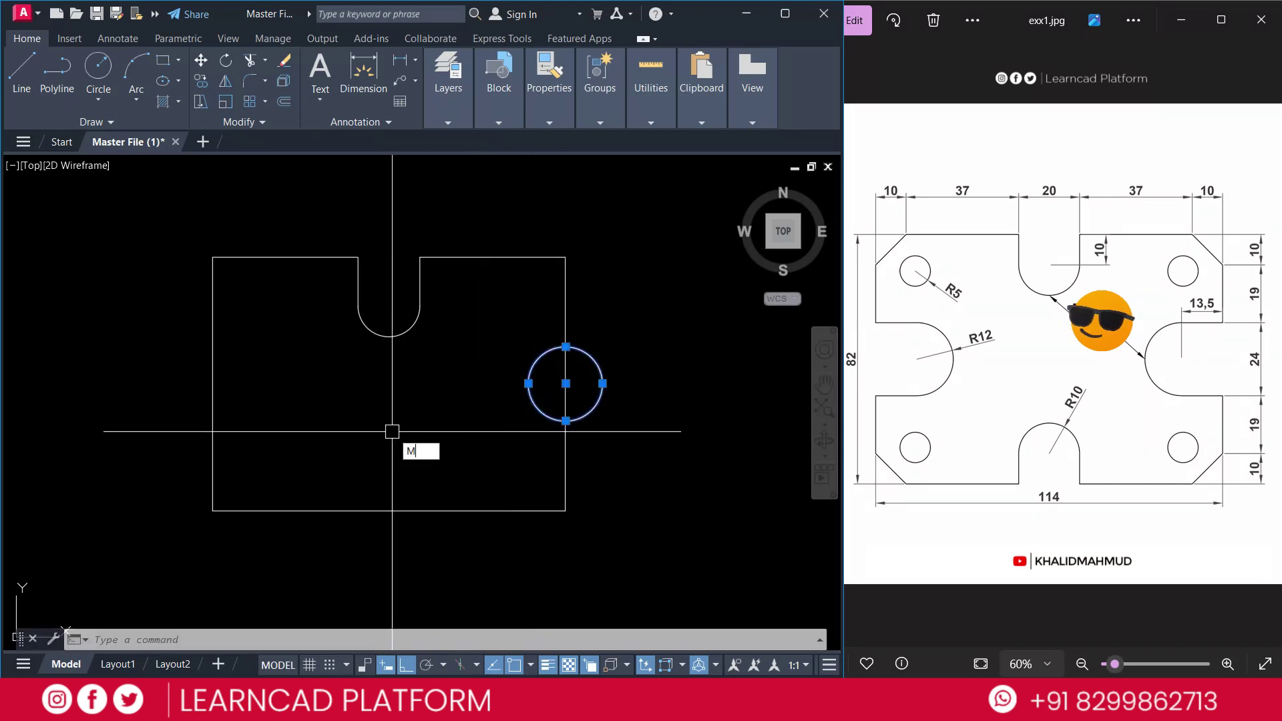
pyautogui.press('Return')
pyautogui.click(444, 442)
pyautogui.write('13.')
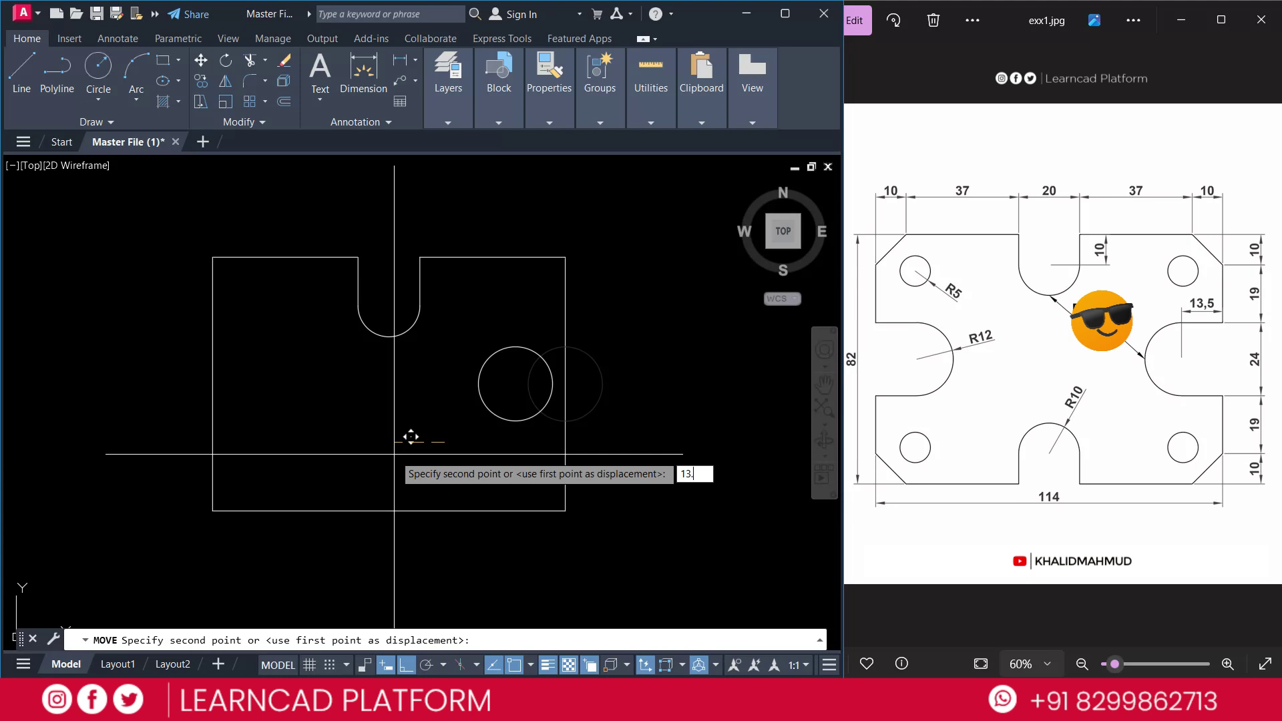
pyautogui.write('5')
pyautogui.press('Return')
# Draw lines from the circle's top and bottom to the right edge, then trim the circle's right half and edge.
pyautogui.write('l')
pyautogui.press('Return')
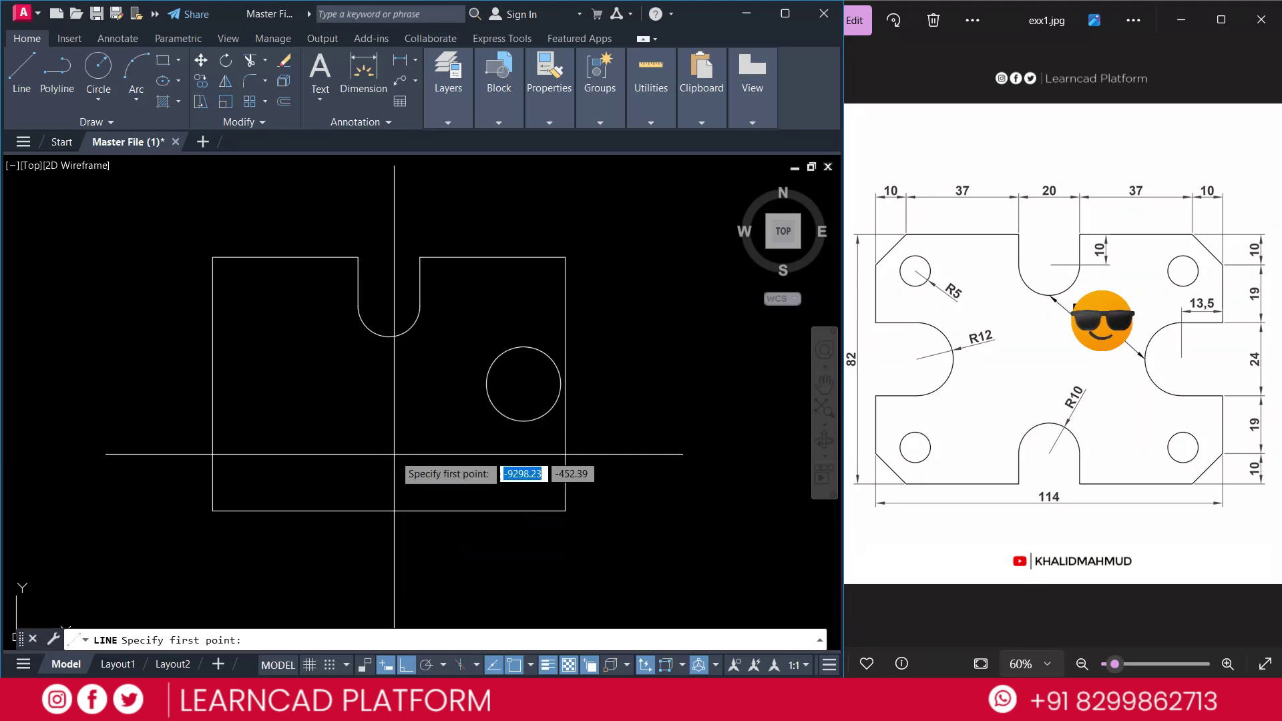
pyautogui.click(524, 346)
pyautogui.click(565, 347)
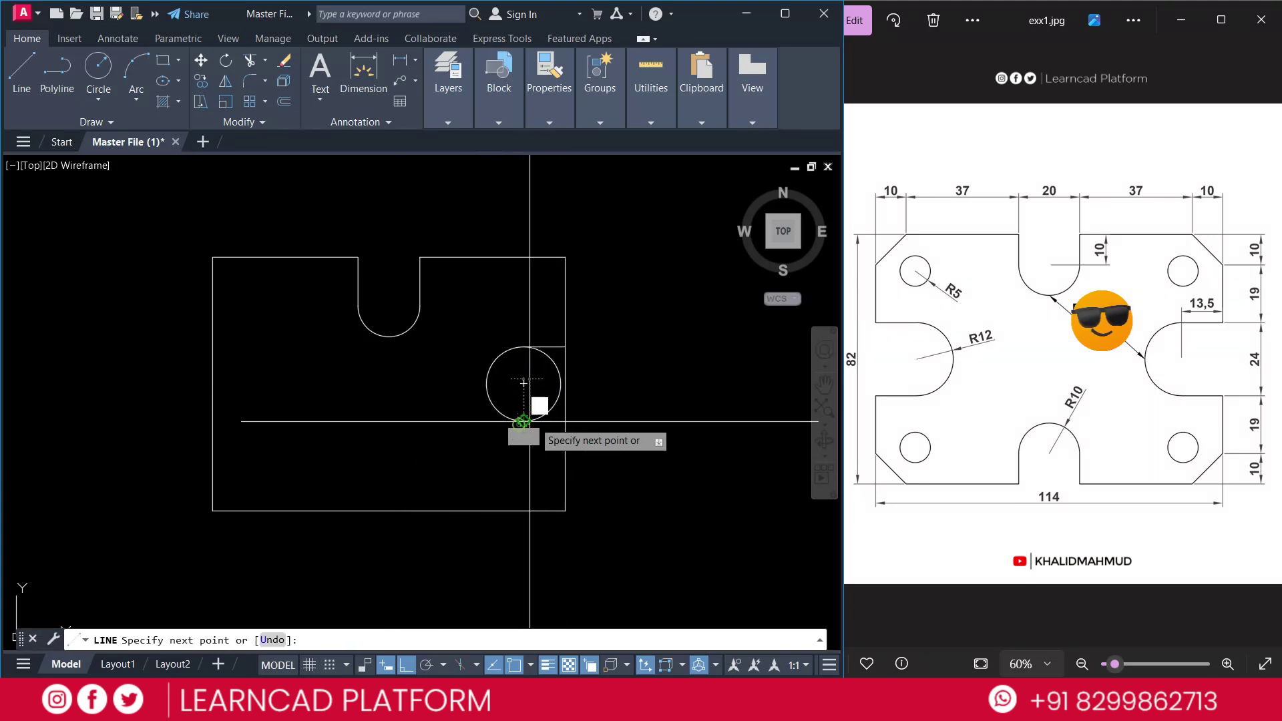
pyautogui.click(565, 421)
pyautogui.click(524, 420)
pyautogui.press('Return')
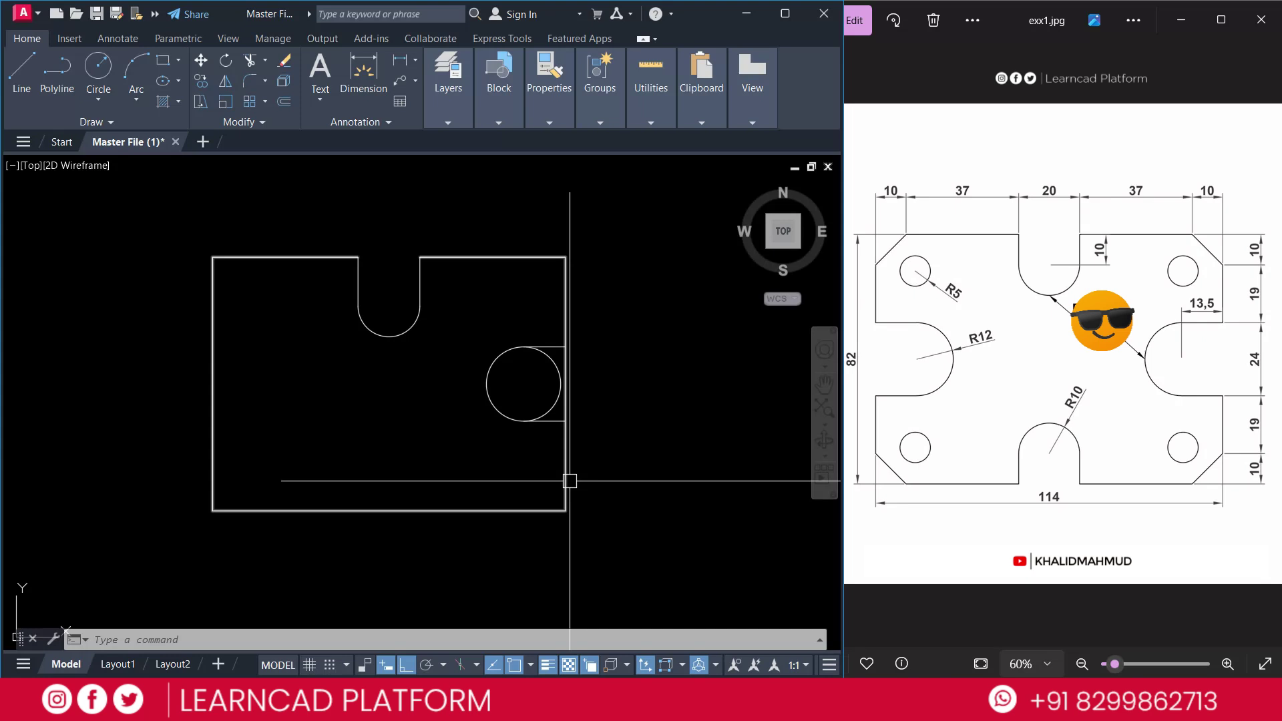
pyautogui.write('tr')
pyautogui.press('Return')
pyautogui.click(560, 384)
pyautogui.click(565, 388)
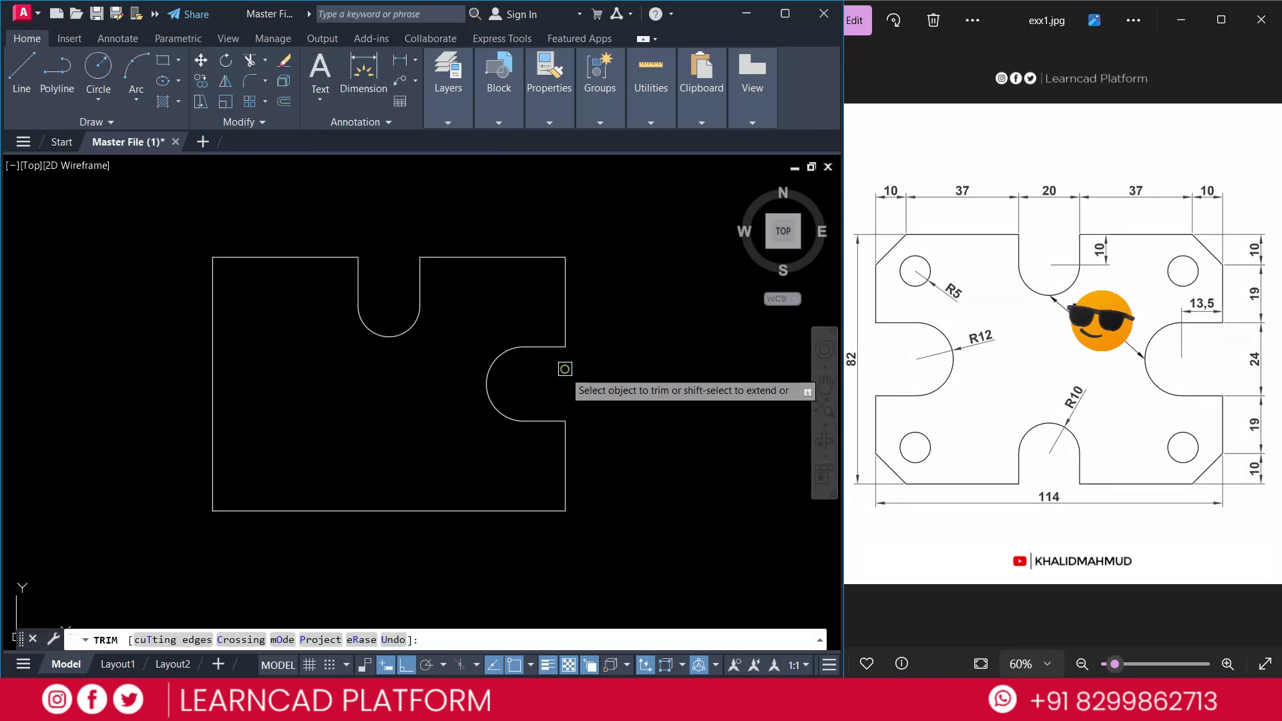
pyautogui.press('Return')
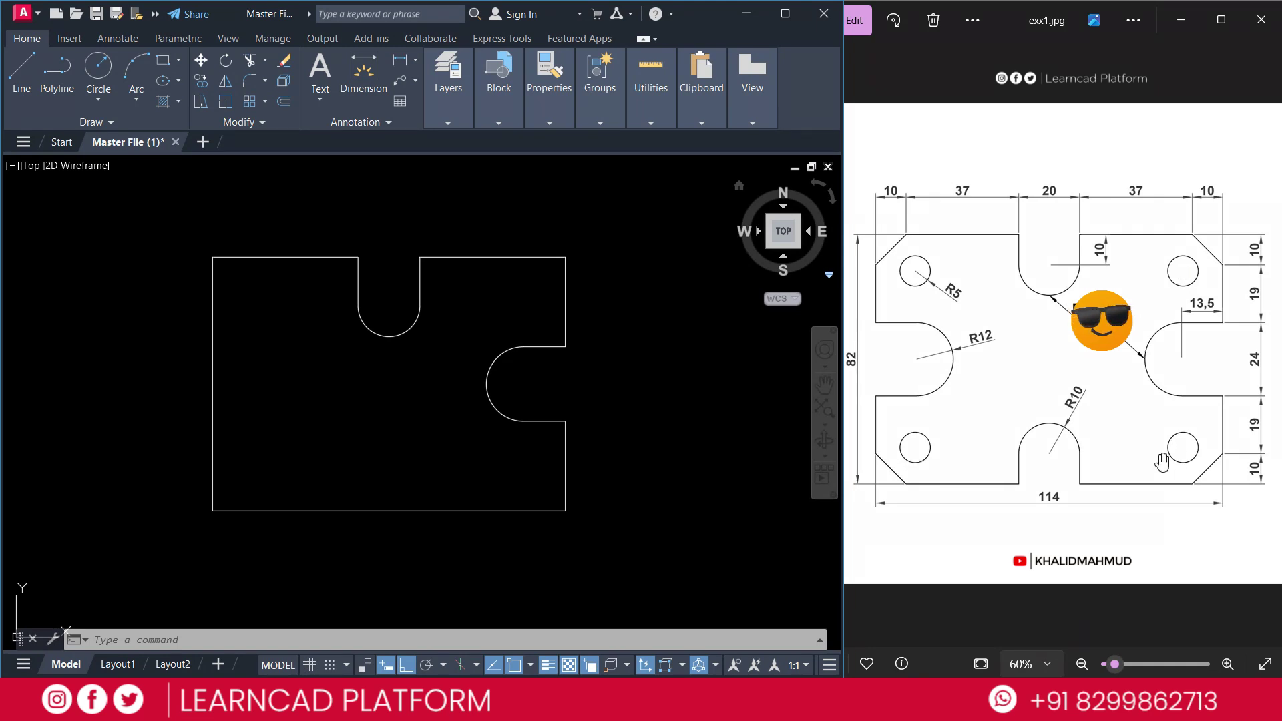
# Draw an R5 circle at the top-right corner and move it down 10.
pyautogui.write('c')
pyautogui.press('Return')
pyautogui.click(566, 257)
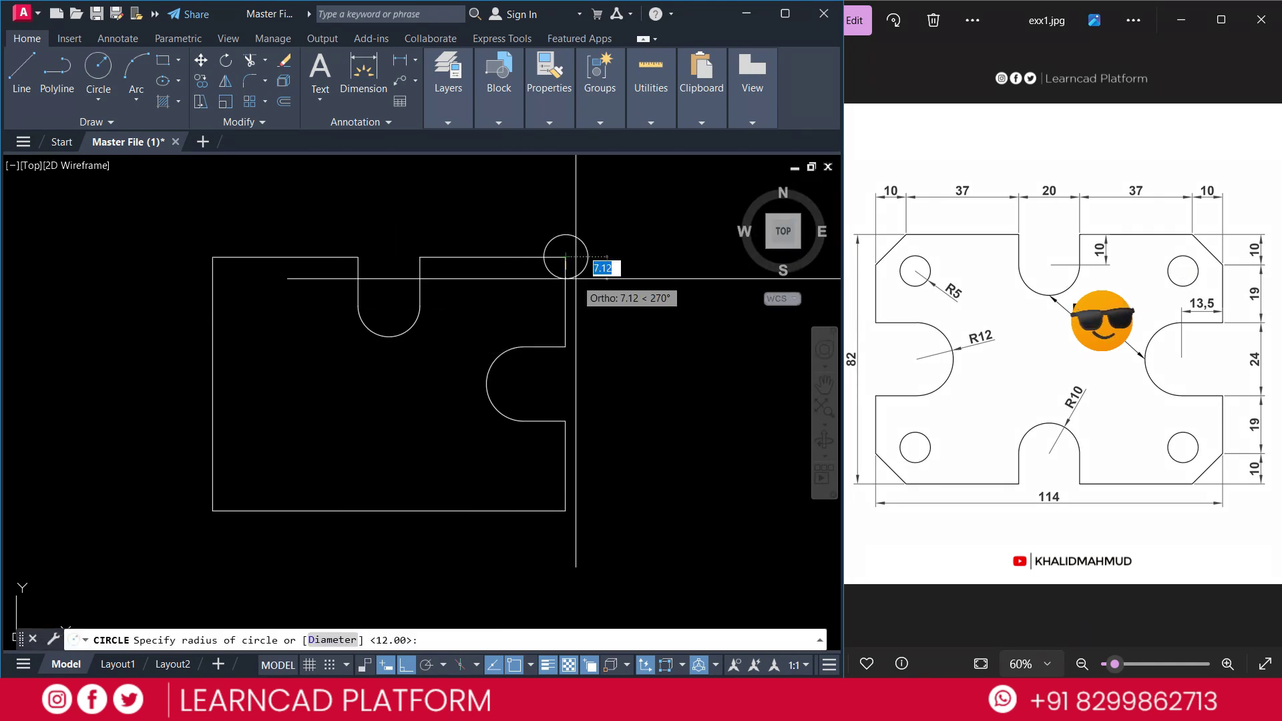
pyautogui.write('5')
pyautogui.press('Return')
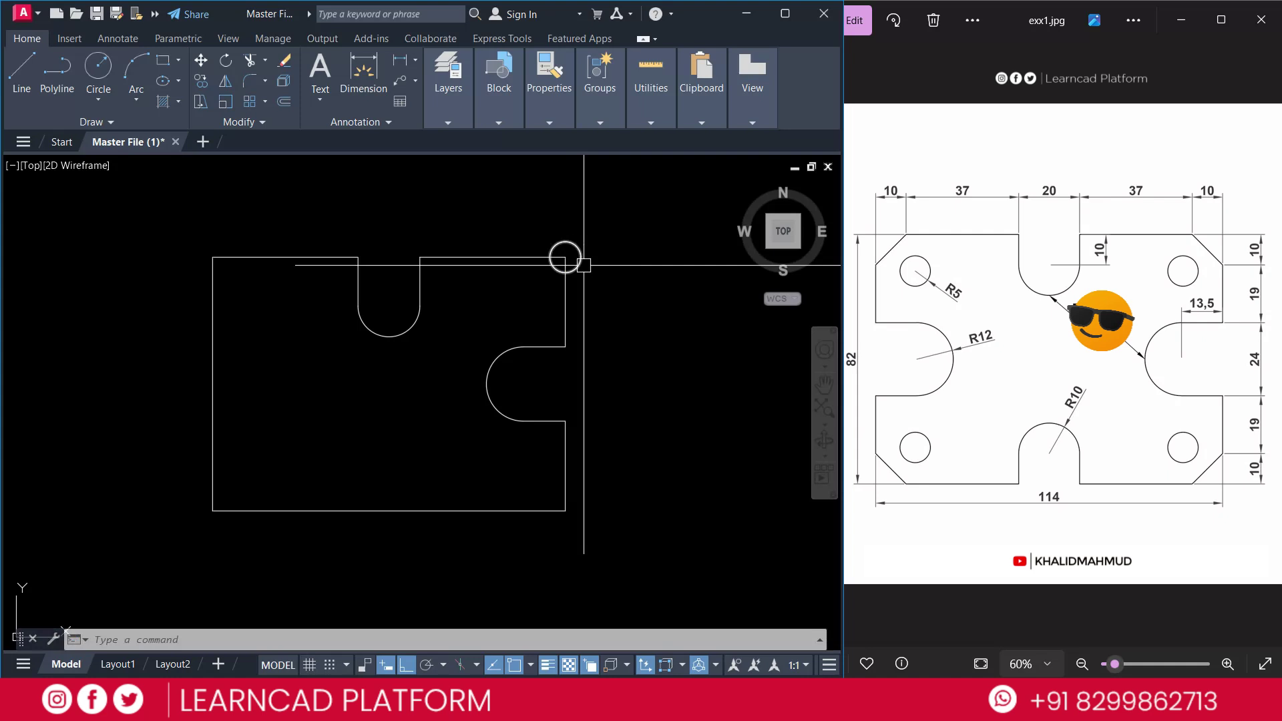
pyautogui.click(581, 257)
pyautogui.write('m')
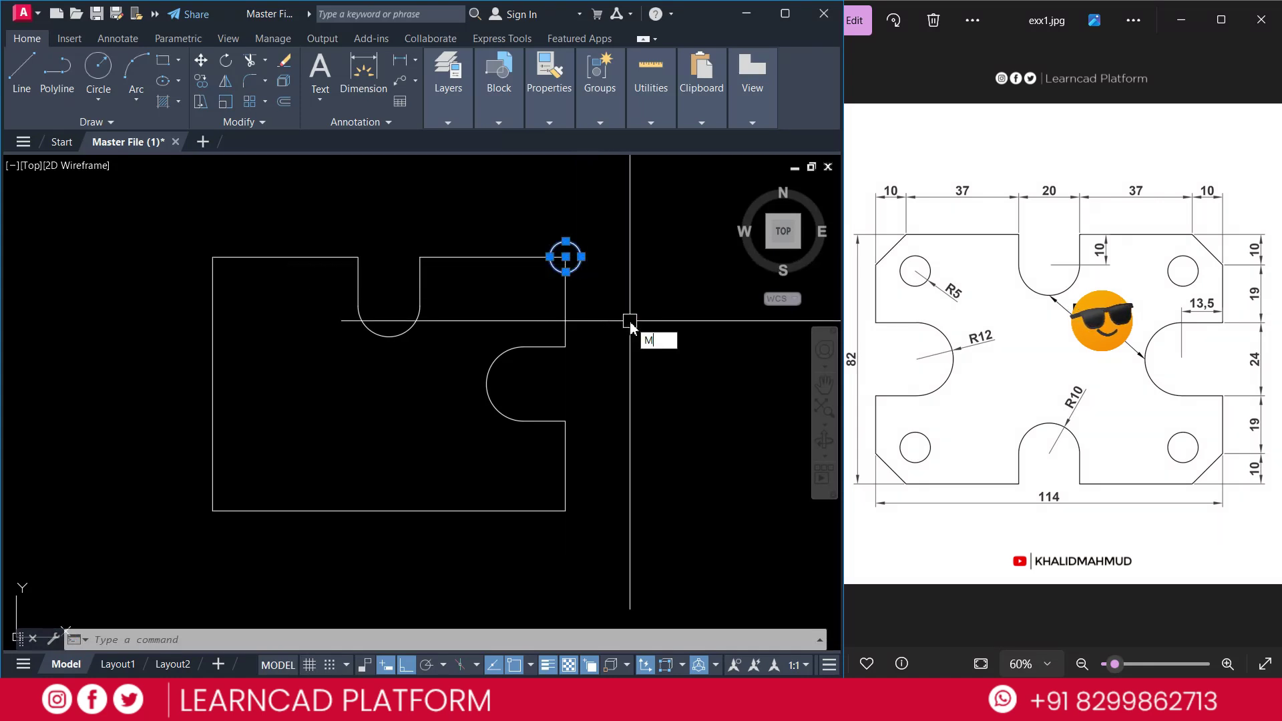
pyautogui.press('Return')
pyautogui.click(565, 257)
pyautogui.write('10')
pyautogui.press('Return')
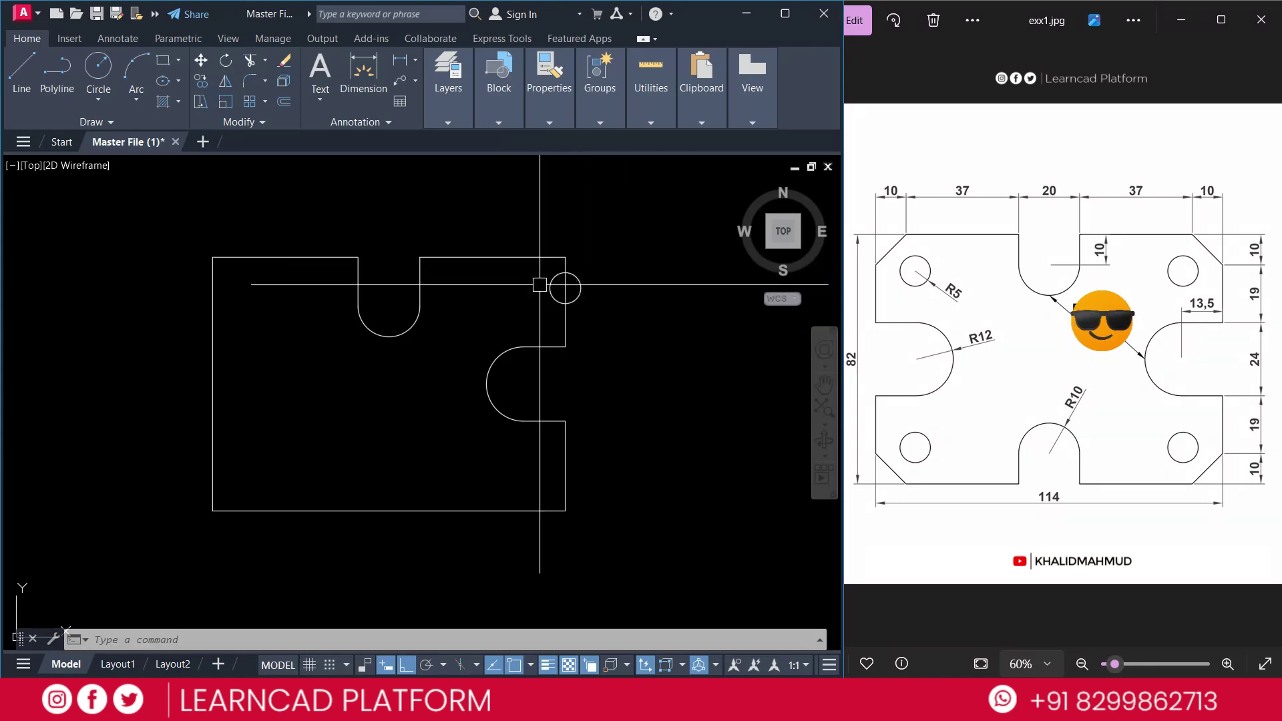
# Move the R5 hole 10 to the left, then nudge it slightly lower.
pyautogui.click(581, 289)
pyautogui.write('m')
pyautogui.press('Return')
pyautogui.click(660, 341)
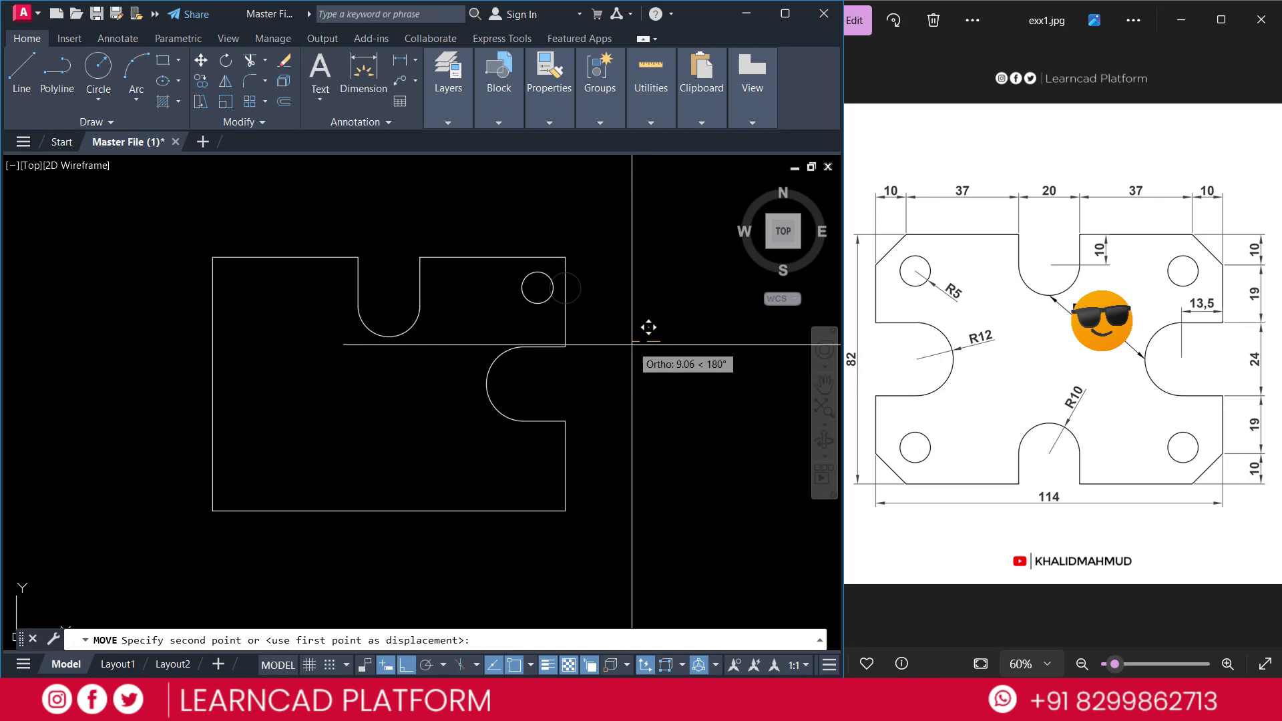
pyautogui.write('10')
pyautogui.press('Return')
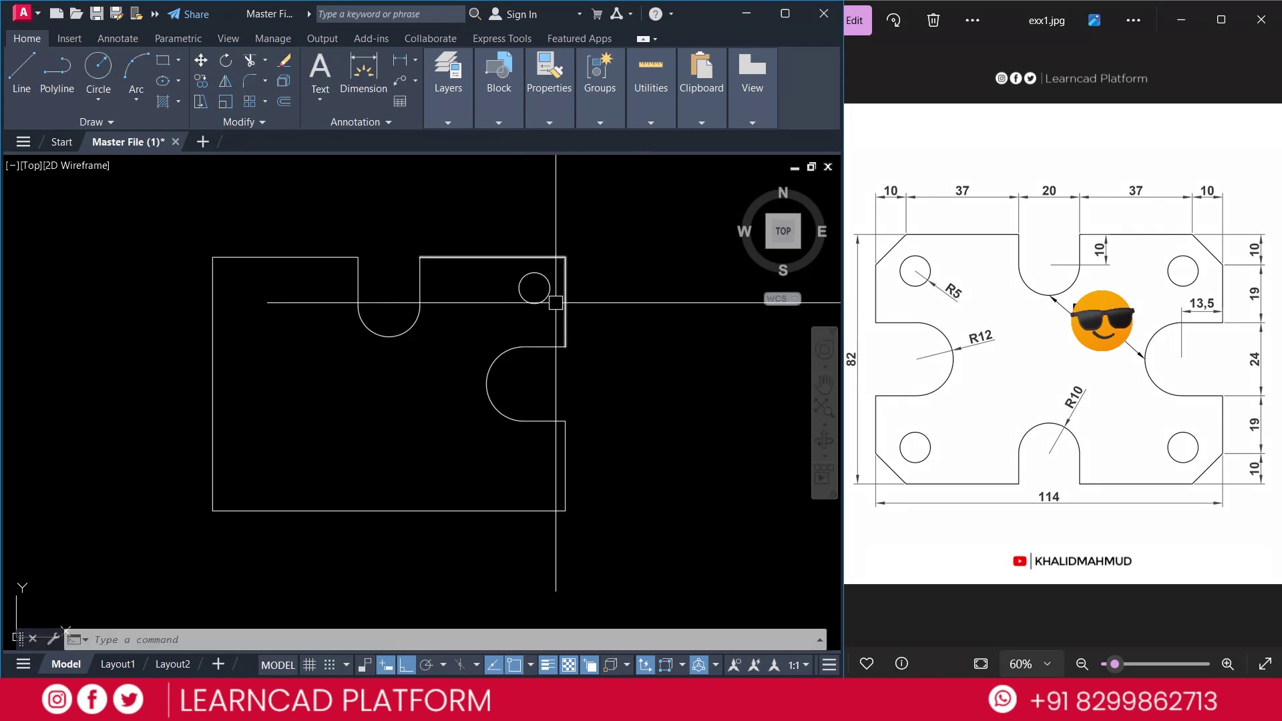
pyautogui.click(528, 274)
pyautogui.write('m')
pyautogui.press('Return')
pyautogui.click(655, 286)
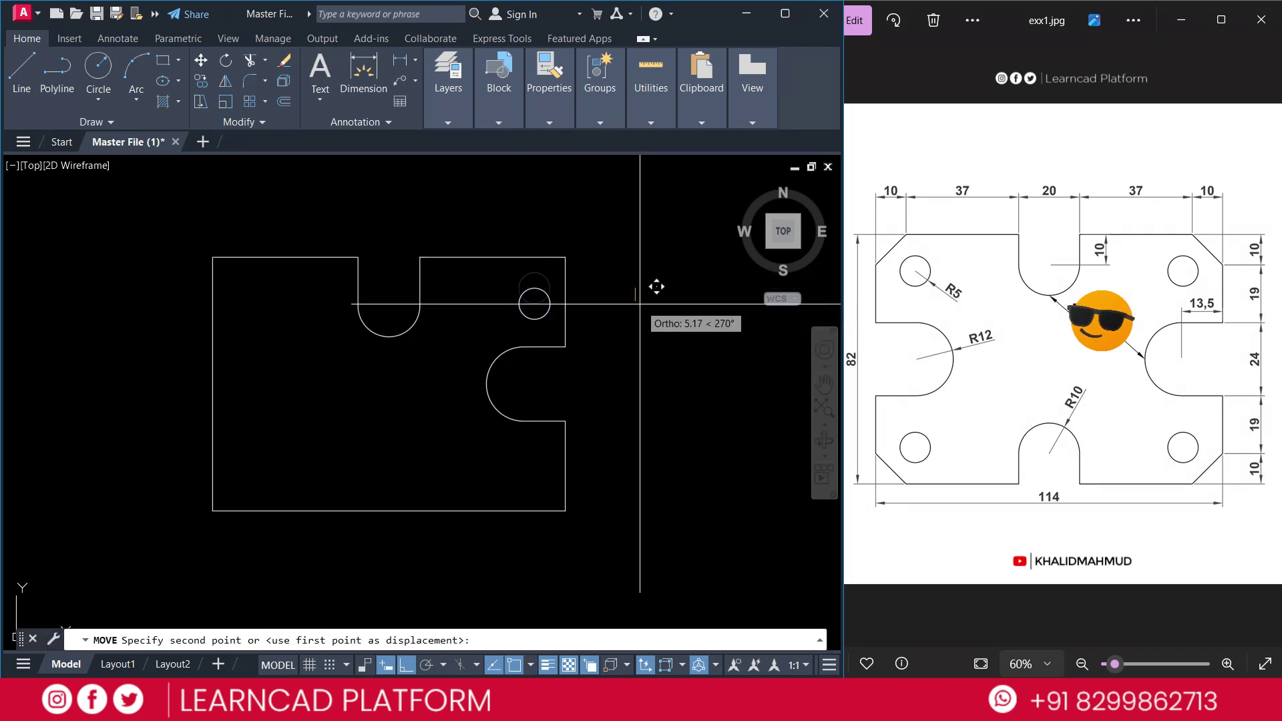
pyautogui.click(656, 306)
# Shift the R5 hole a further 5 to the left.
pyautogui.write('m')
pyautogui.press('Return')
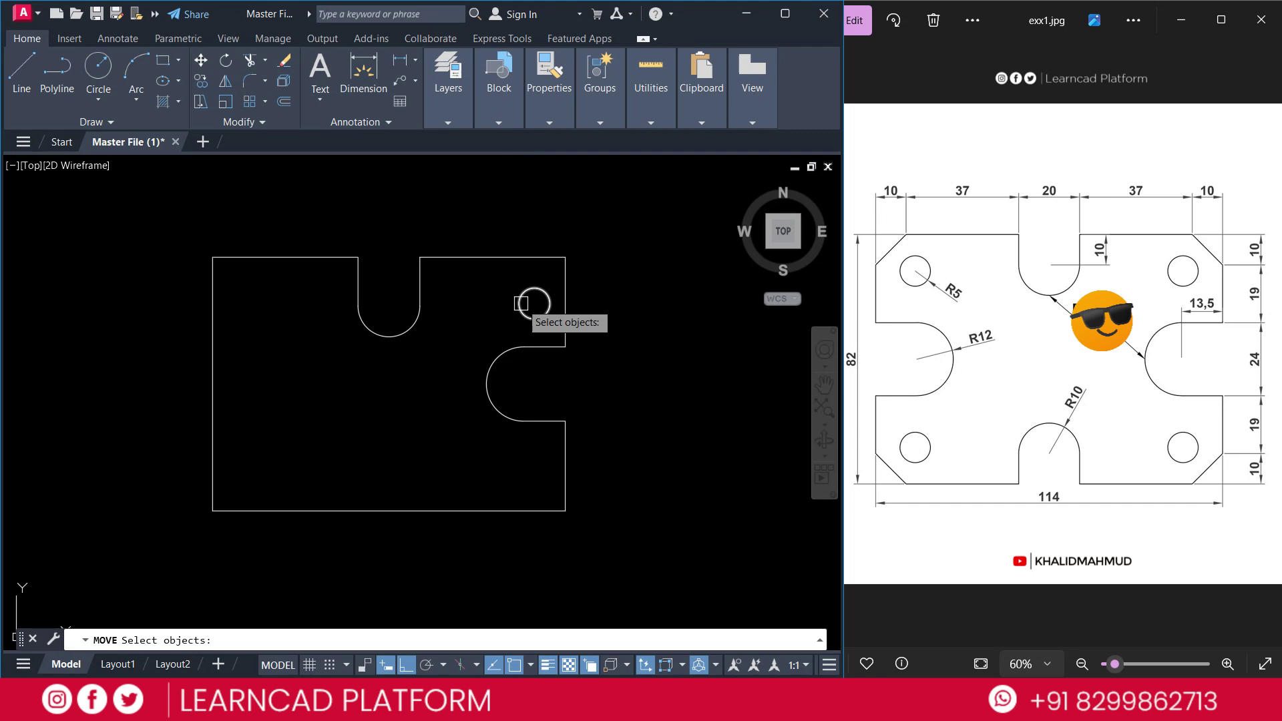
pyautogui.click(528, 291)
pyautogui.press('Return')
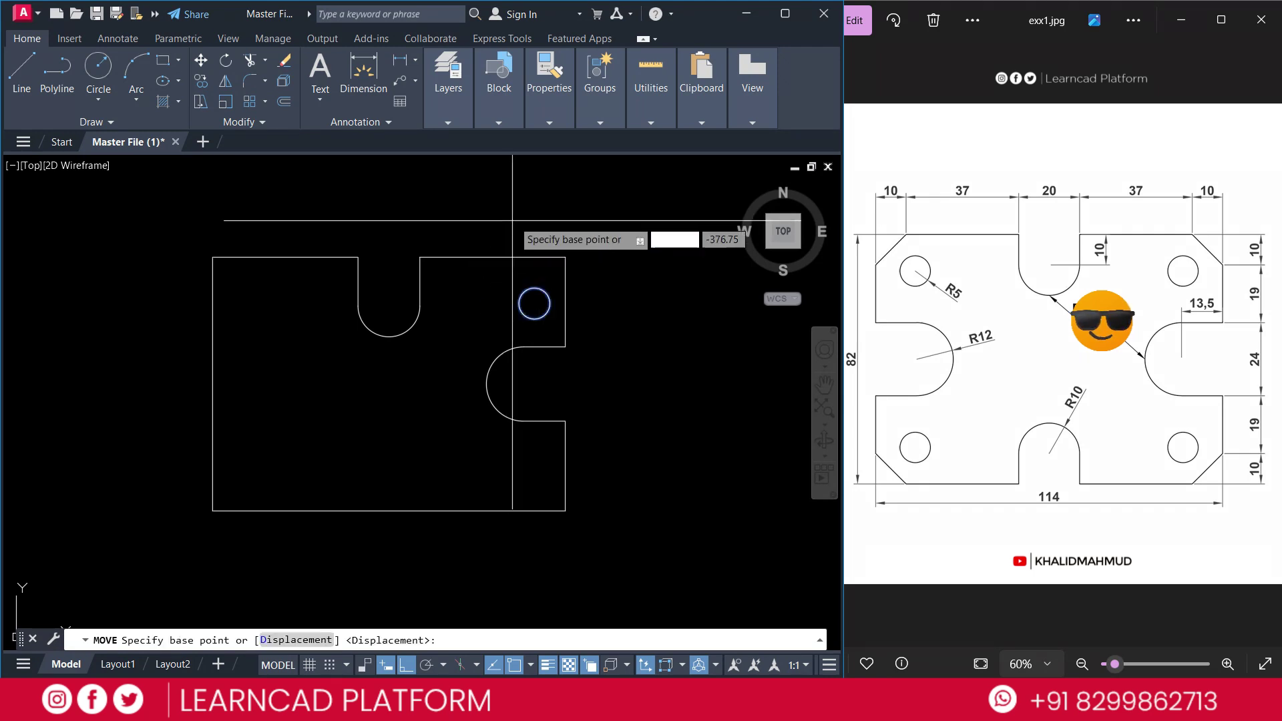
pyautogui.click(526, 204)
pyautogui.write('5')
pyautogui.press('Return')
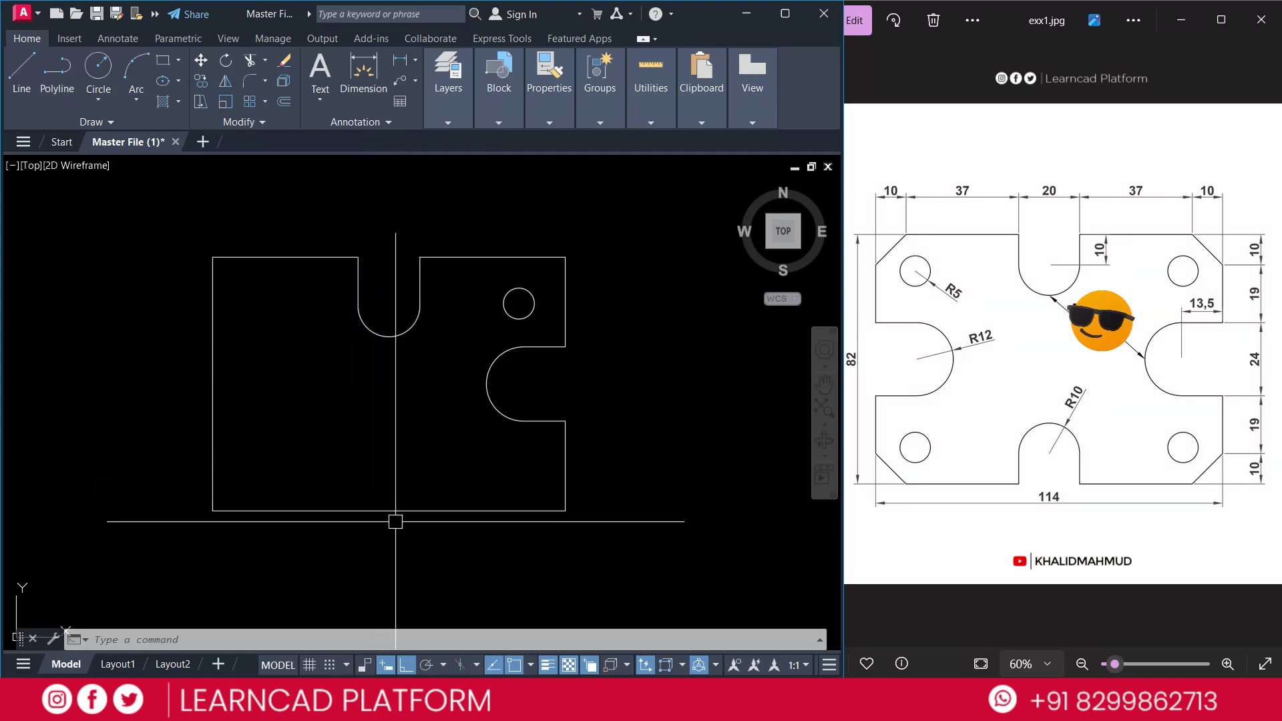
# Mirror the top notch and hole about the horizontal midline, keeping the originals.
pyautogui.click(321, 209)
pyautogui.click(369, 291)
pyautogui.click(344, 207)
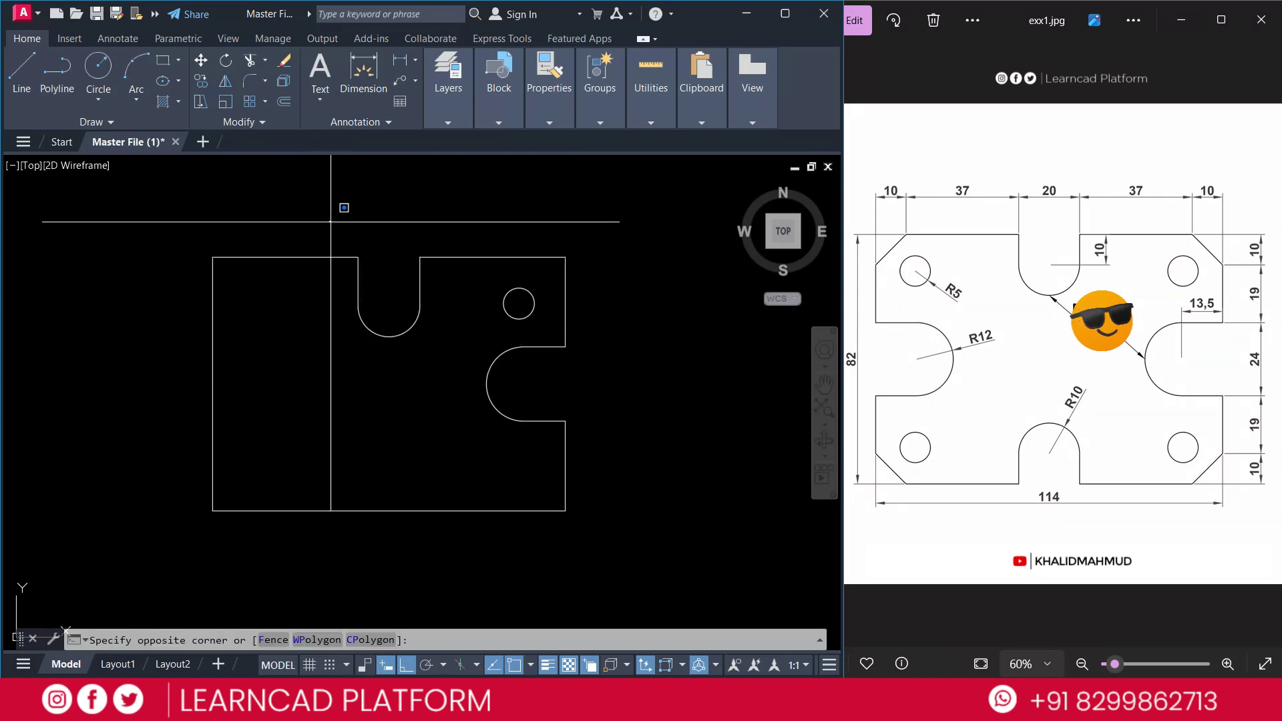
pyautogui.click(429, 354)
pyautogui.click(504, 304)
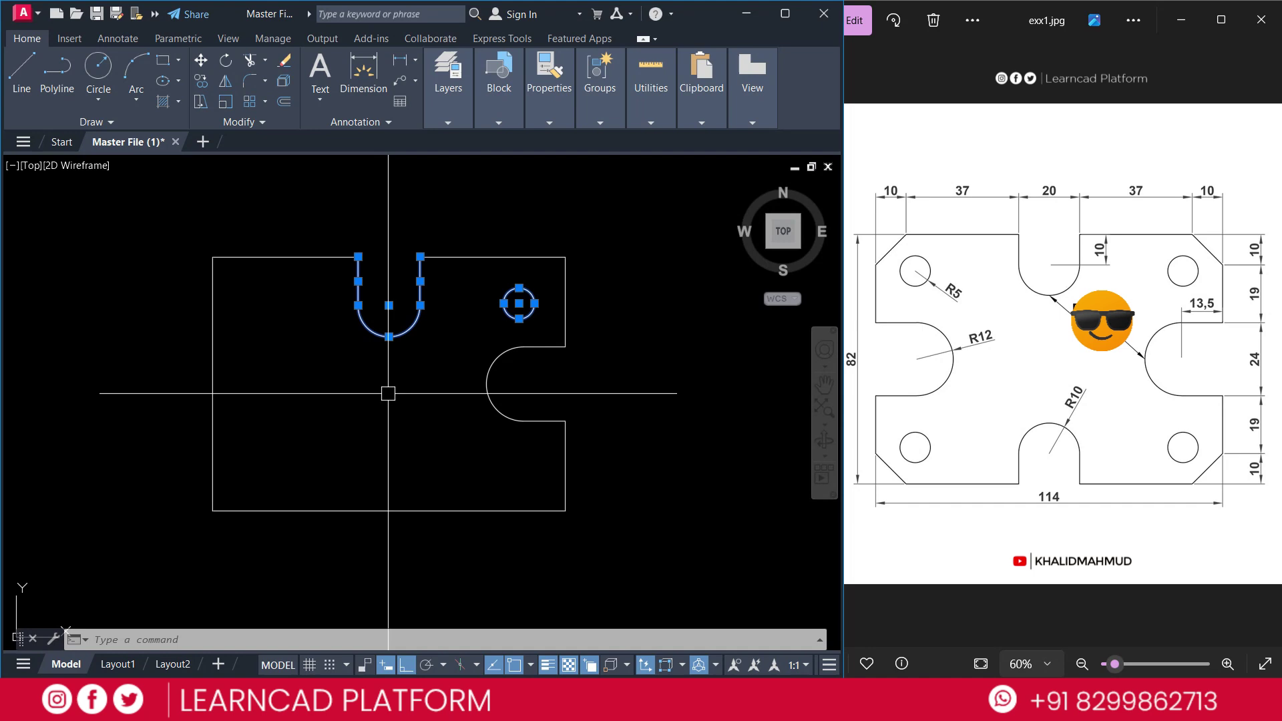
pyautogui.write('mi')
pyautogui.press('Return')
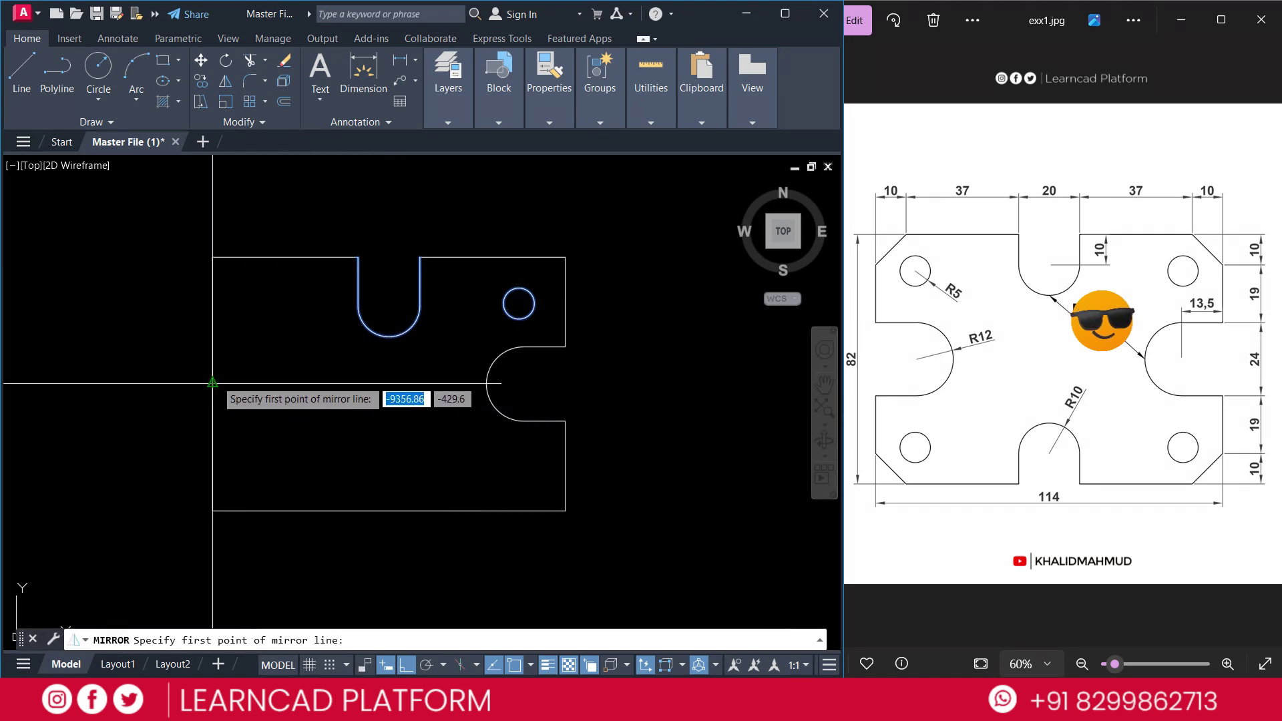
pyautogui.click(212, 382)
pyautogui.click(133, 390)
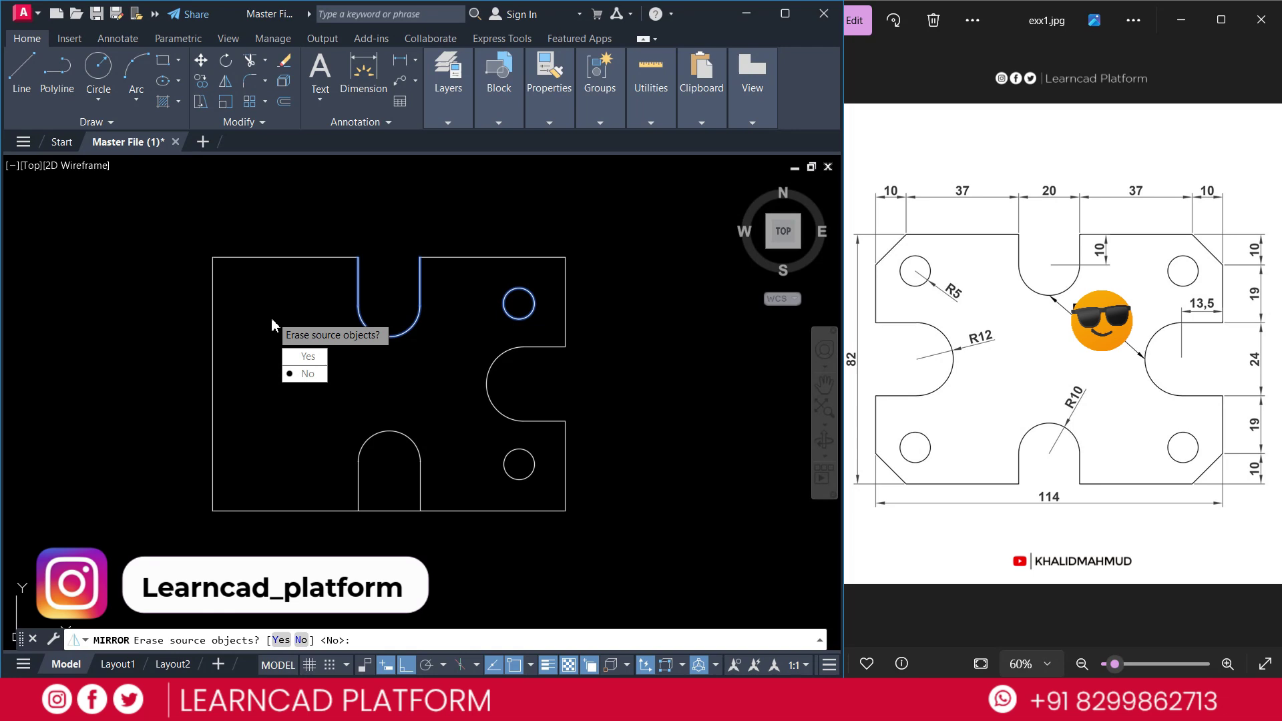
pyautogui.click(305, 375)
# Mirror the right notch and both holes about the vertical centre line, keeping the originals.
pyautogui.click(441, 279)
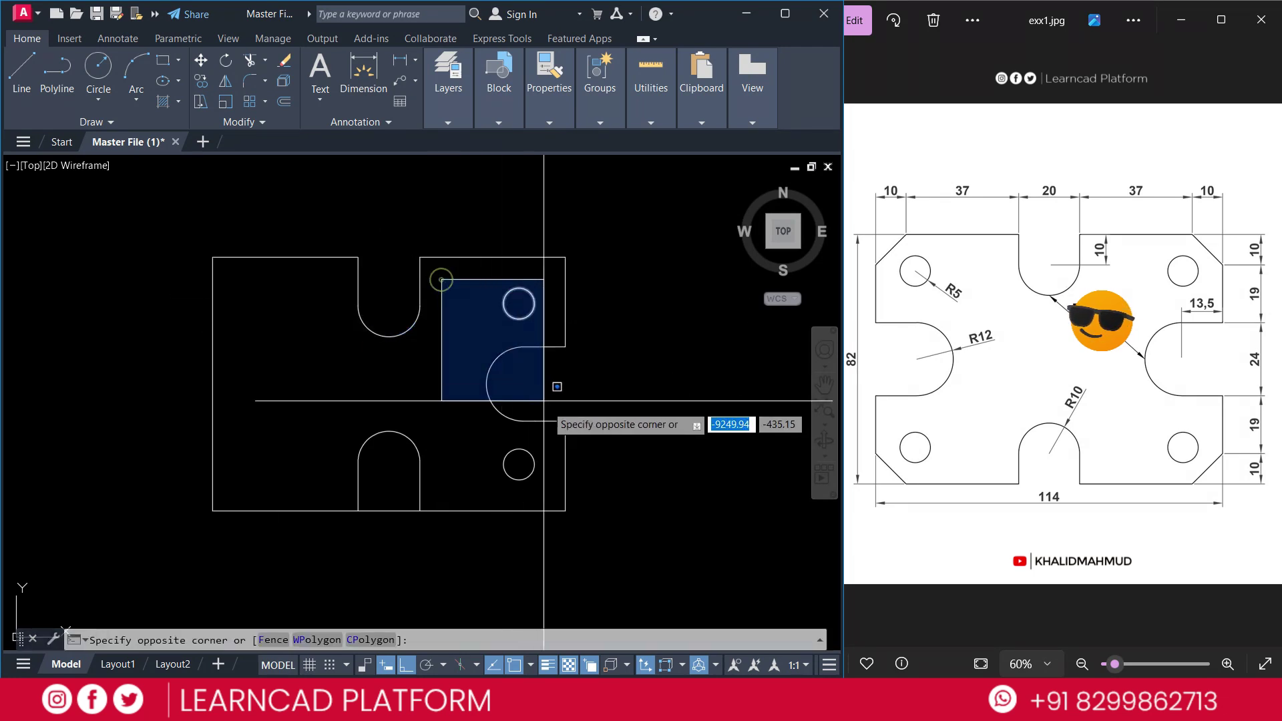
pyautogui.click(602, 486)
pyautogui.write('MI')
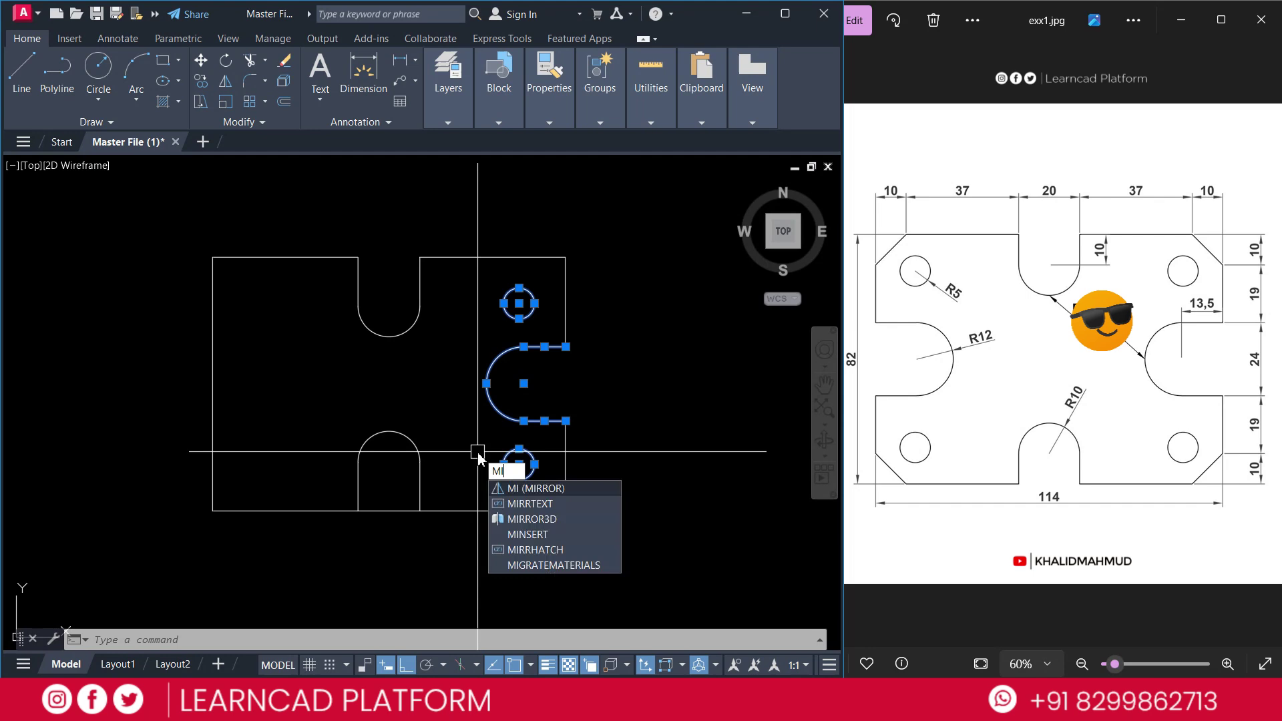
pyautogui.press('Return')
pyautogui.click(389, 511)
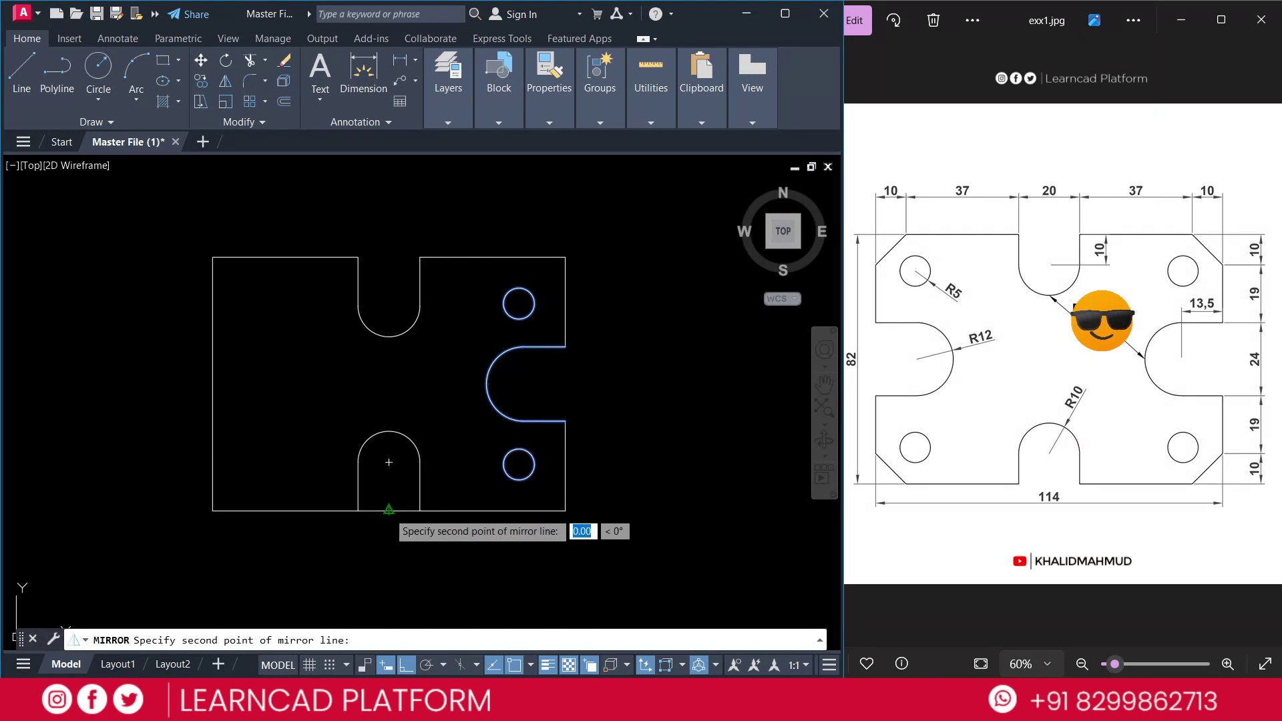
pyautogui.click(395, 188)
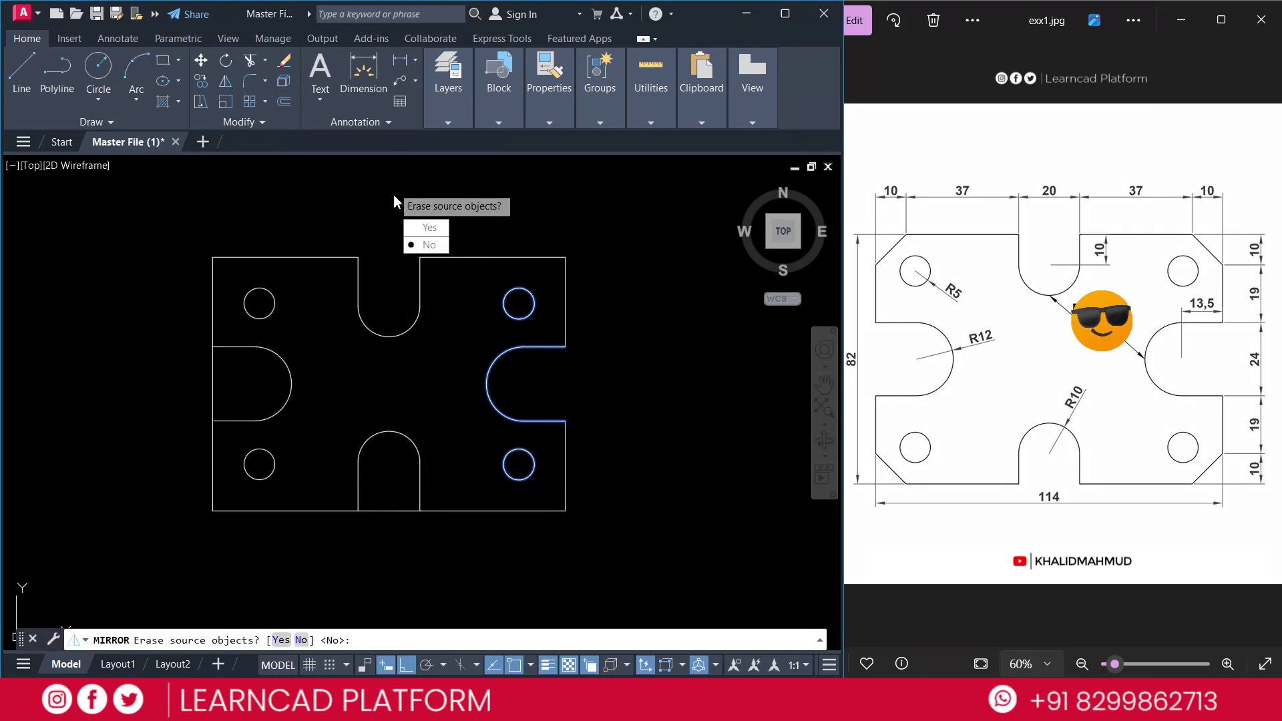
pyautogui.click(426, 244)
# Trim the edge segments crossing the left notch and the bottom notch.
pyautogui.write('tr')
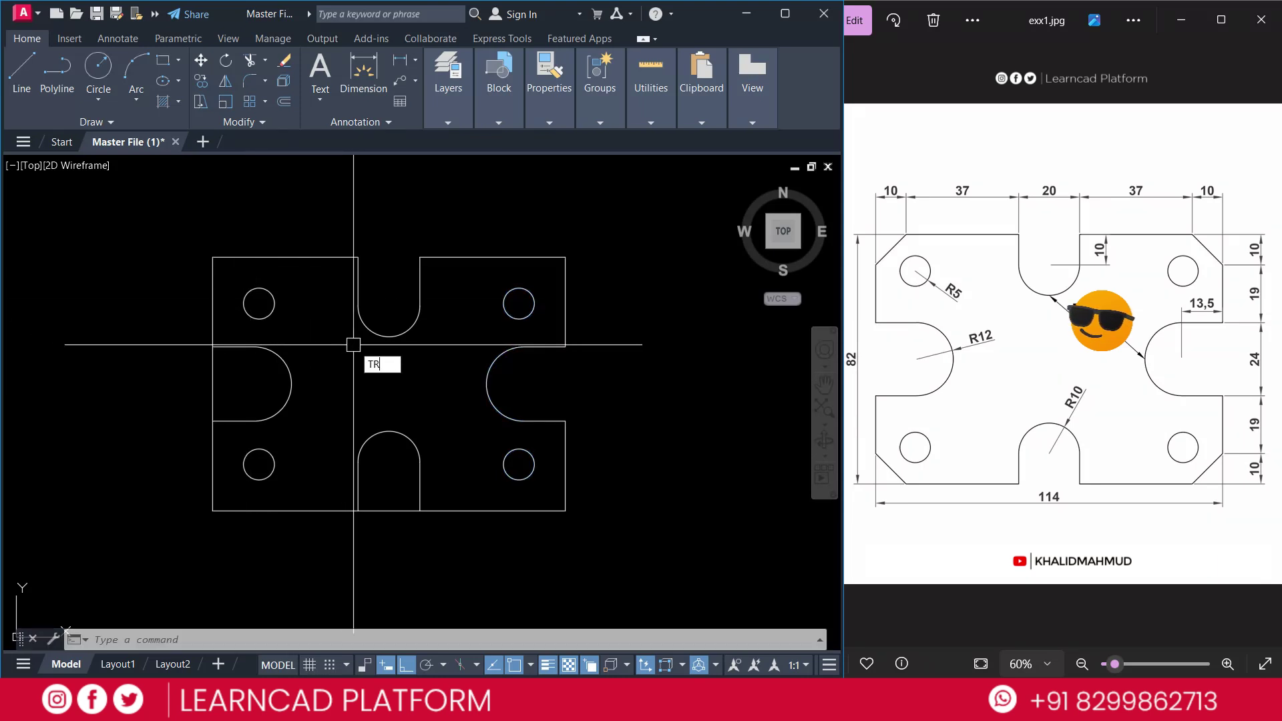
pyautogui.press('Return')
pyautogui.click(218, 378)
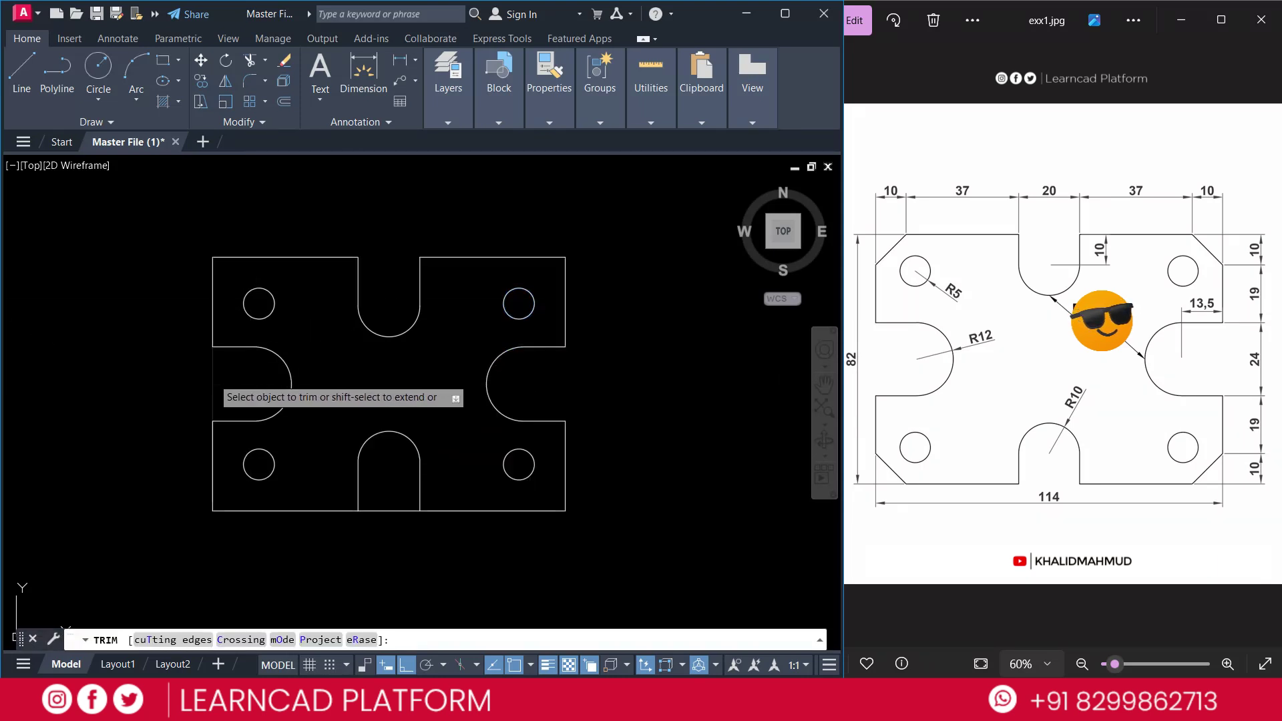
pyautogui.click(384, 515)
pyautogui.press('Return')
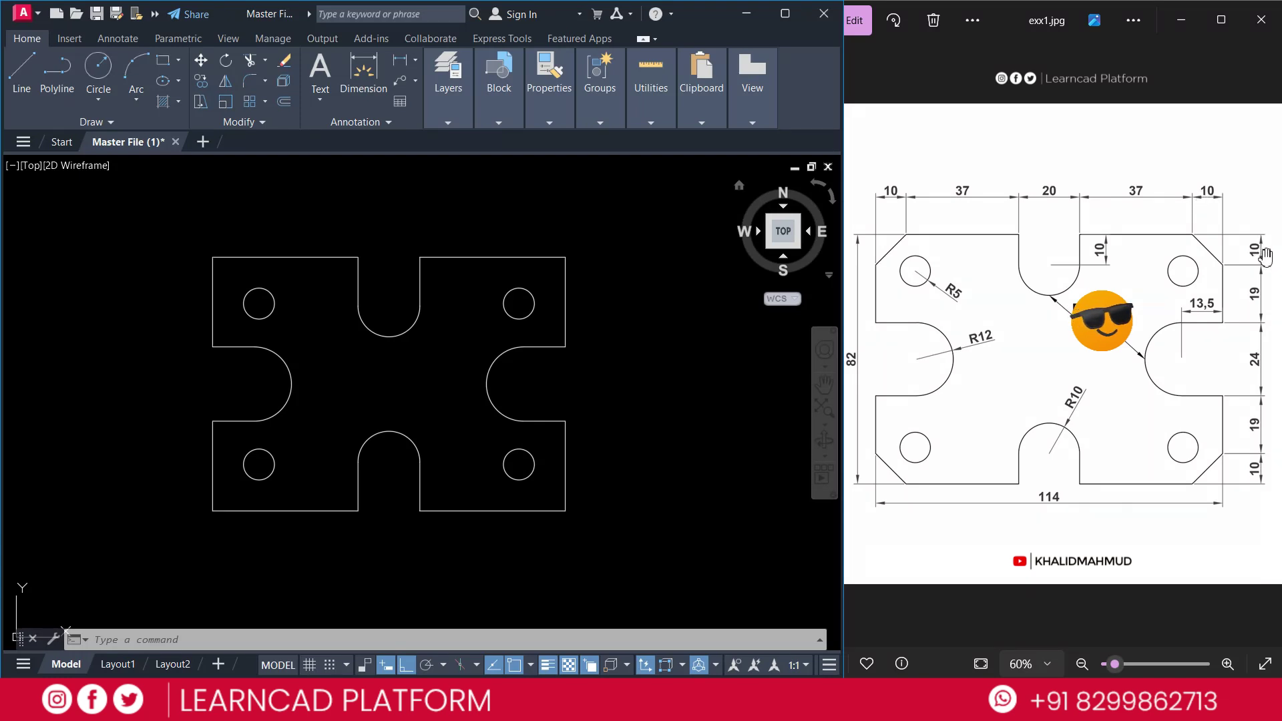
# Set both chamfer distances to 10 and chamfer the top-left corner of the plate.
pyautogui.moveTo(183, 334); pyautogui.dragTo(198, 329, button='middle')
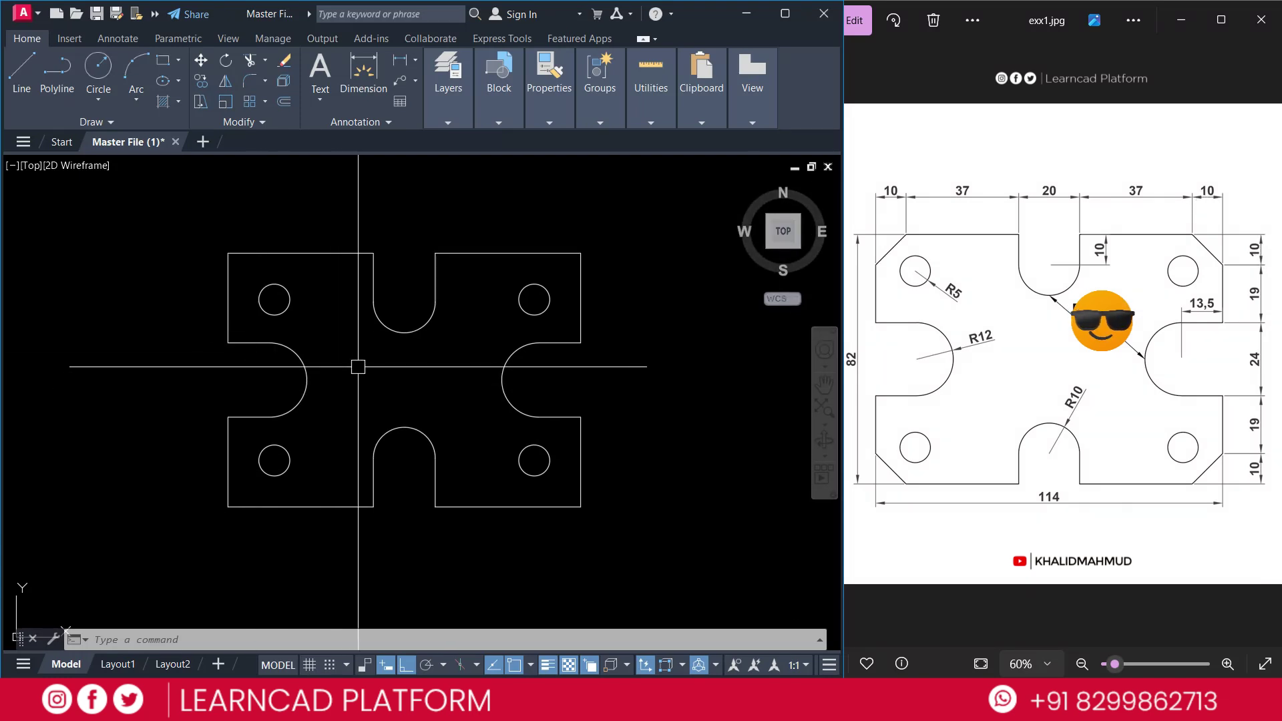
pyautogui.write('CHAM')
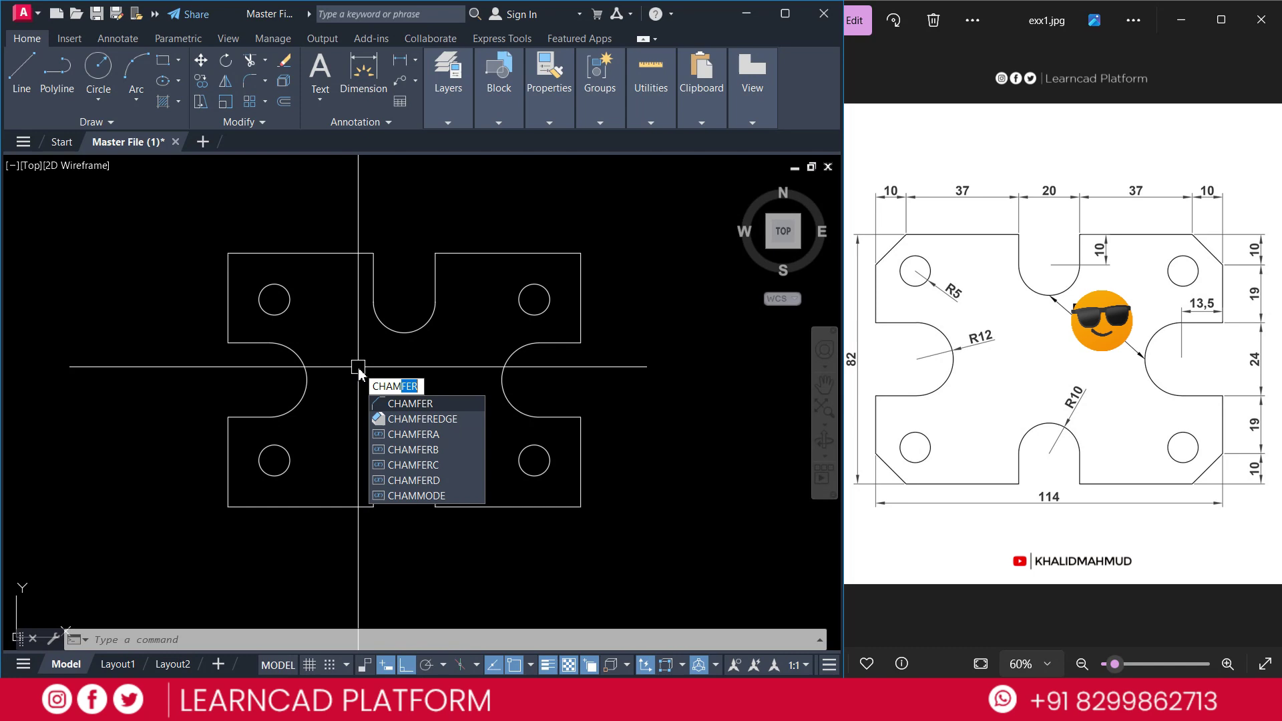
pyautogui.press('Return')
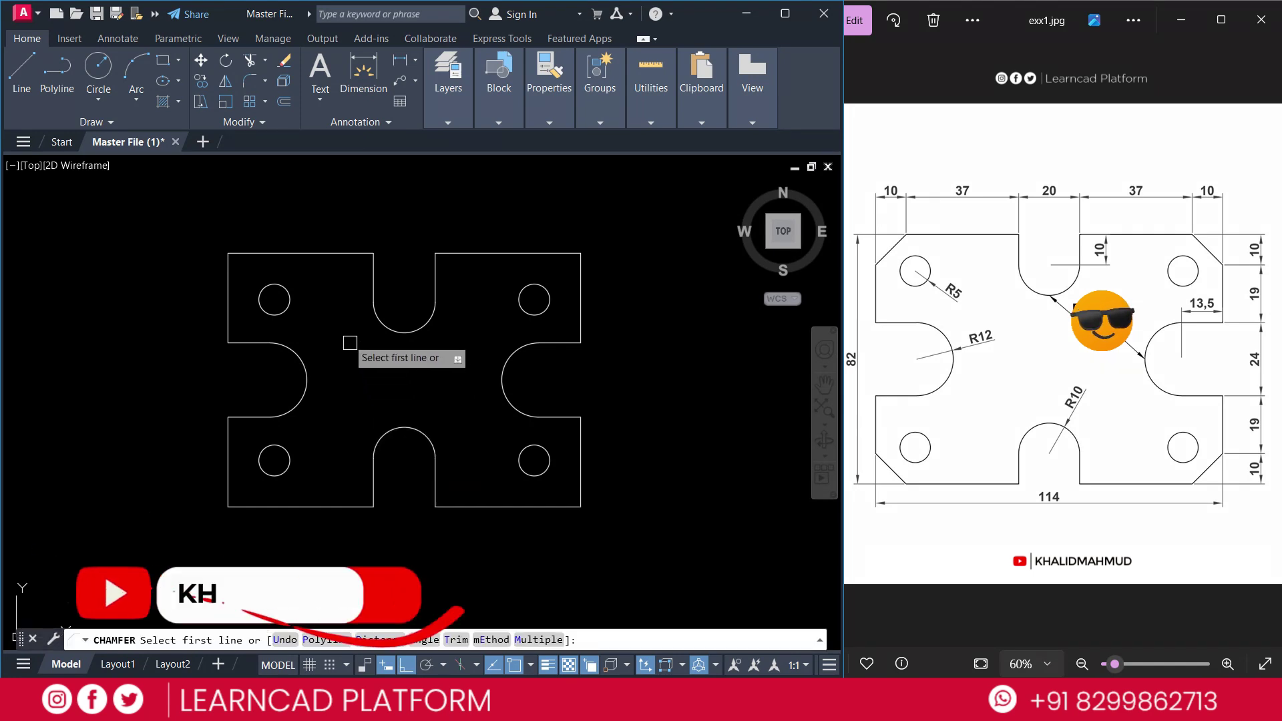
pyautogui.write('d')
pyautogui.press('Return')
pyautogui.write('10')
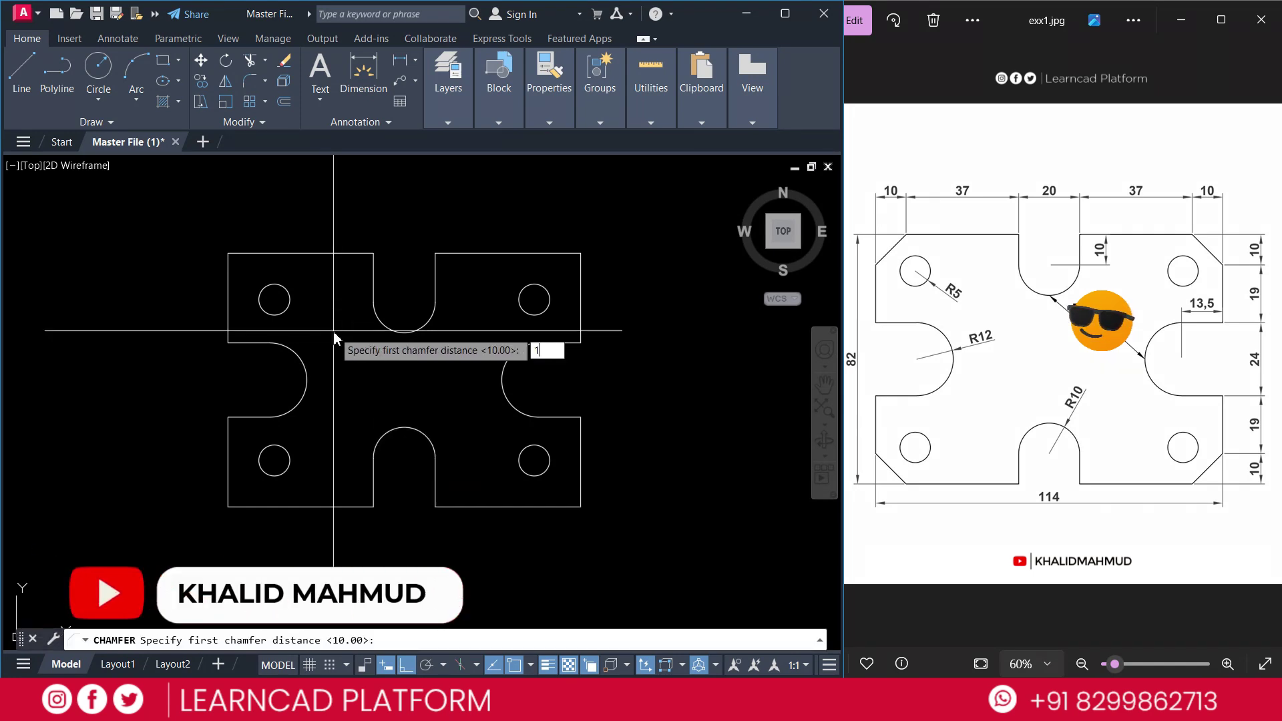
pyautogui.press('Return')
pyautogui.write('10')
pyautogui.press('Return')
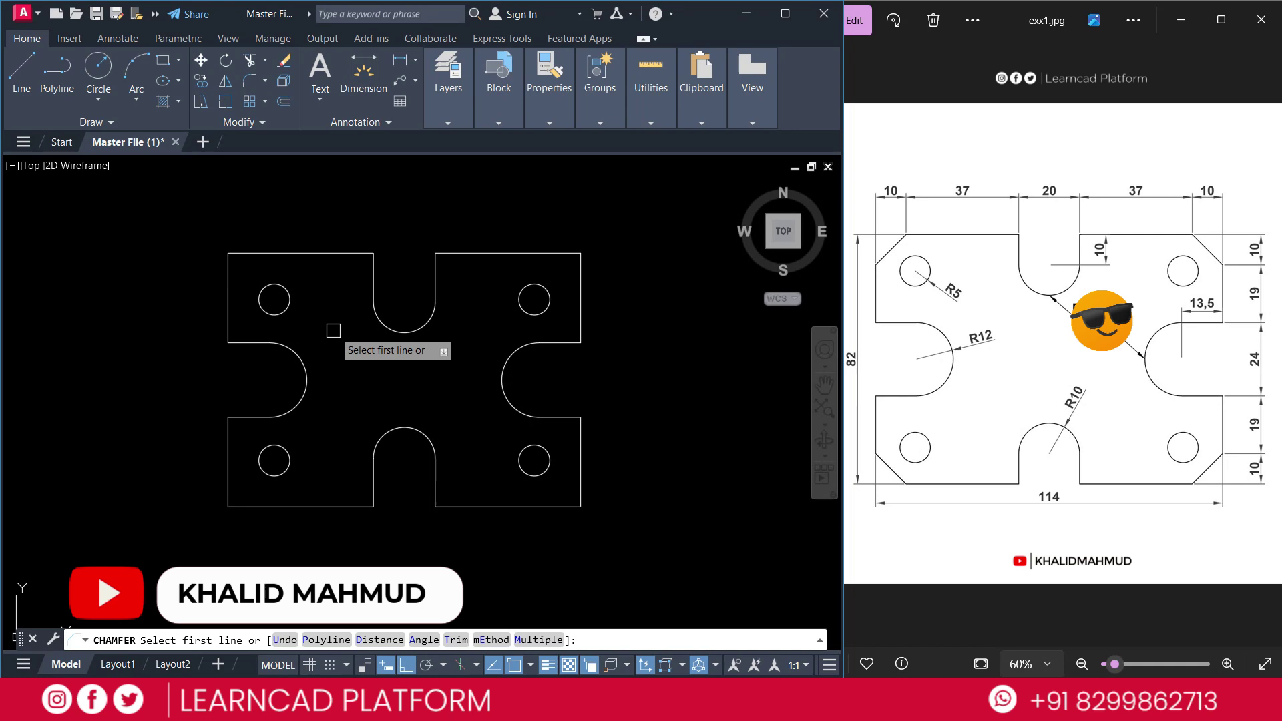
pyautogui.click(262, 253)
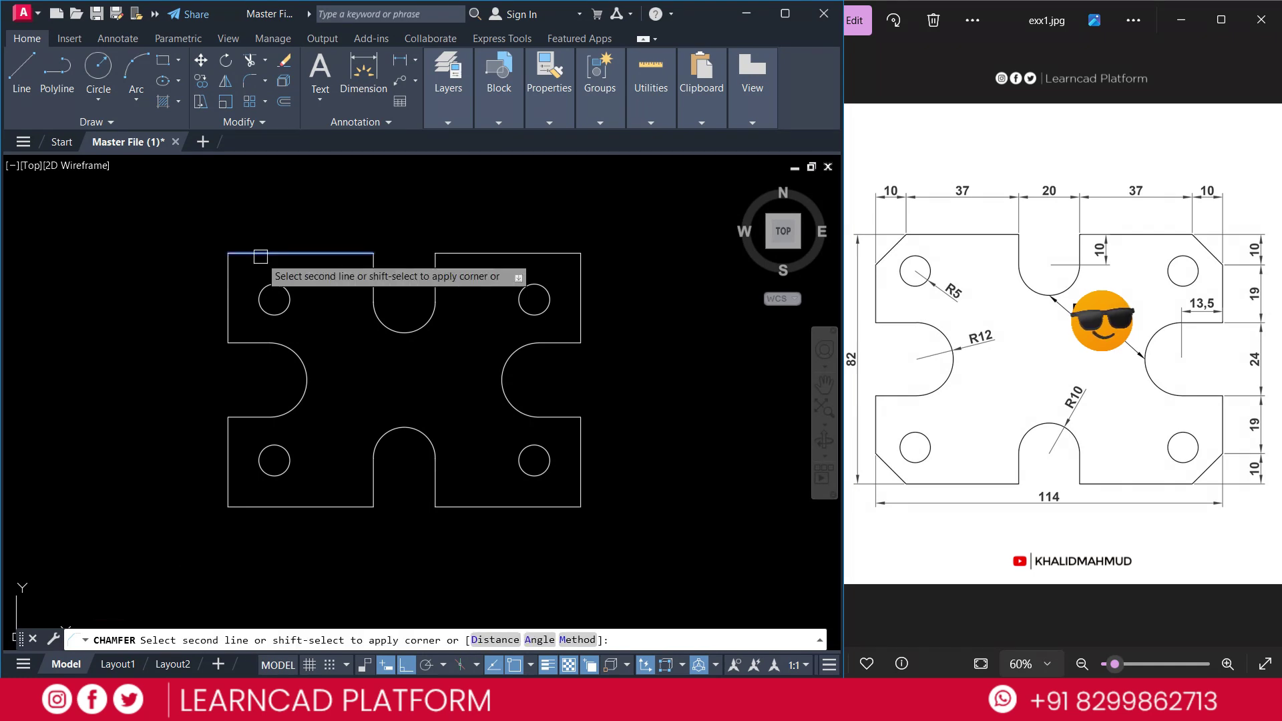
pyautogui.click(228, 286)
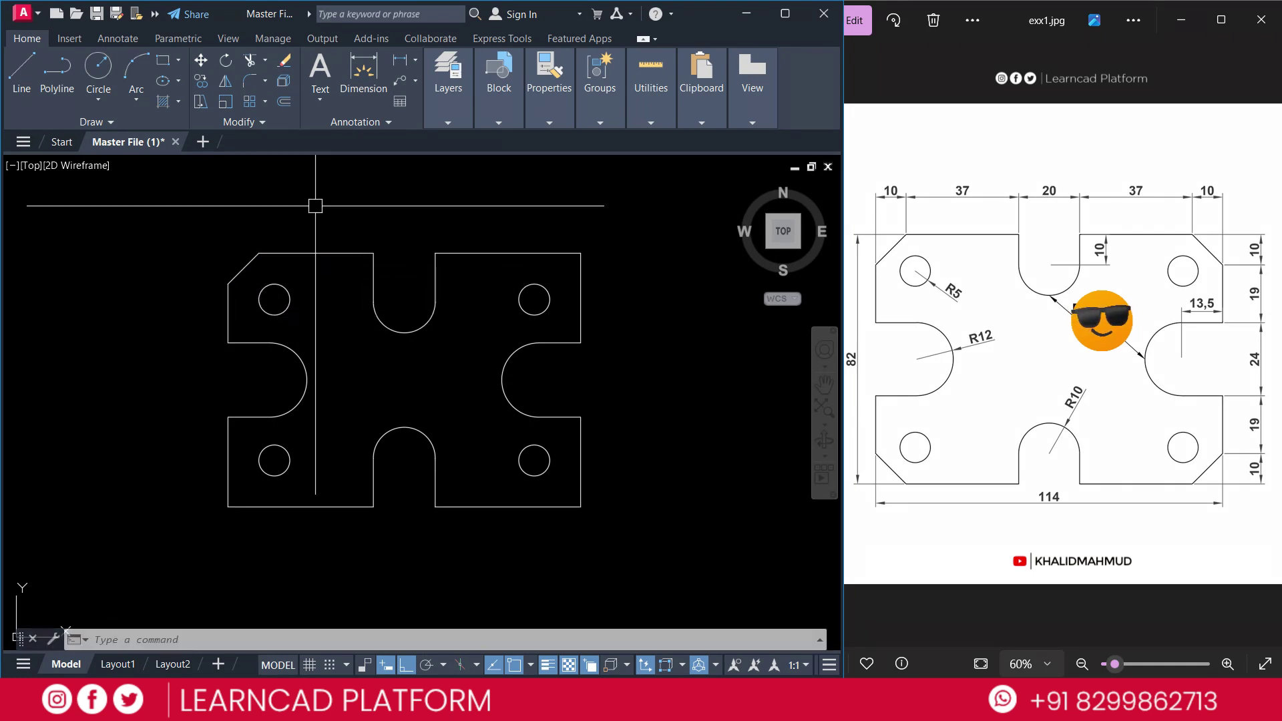
# Chamfer the top-right, bottom-right and bottom-left corners using the Multiple option.
pyautogui.write('cha')
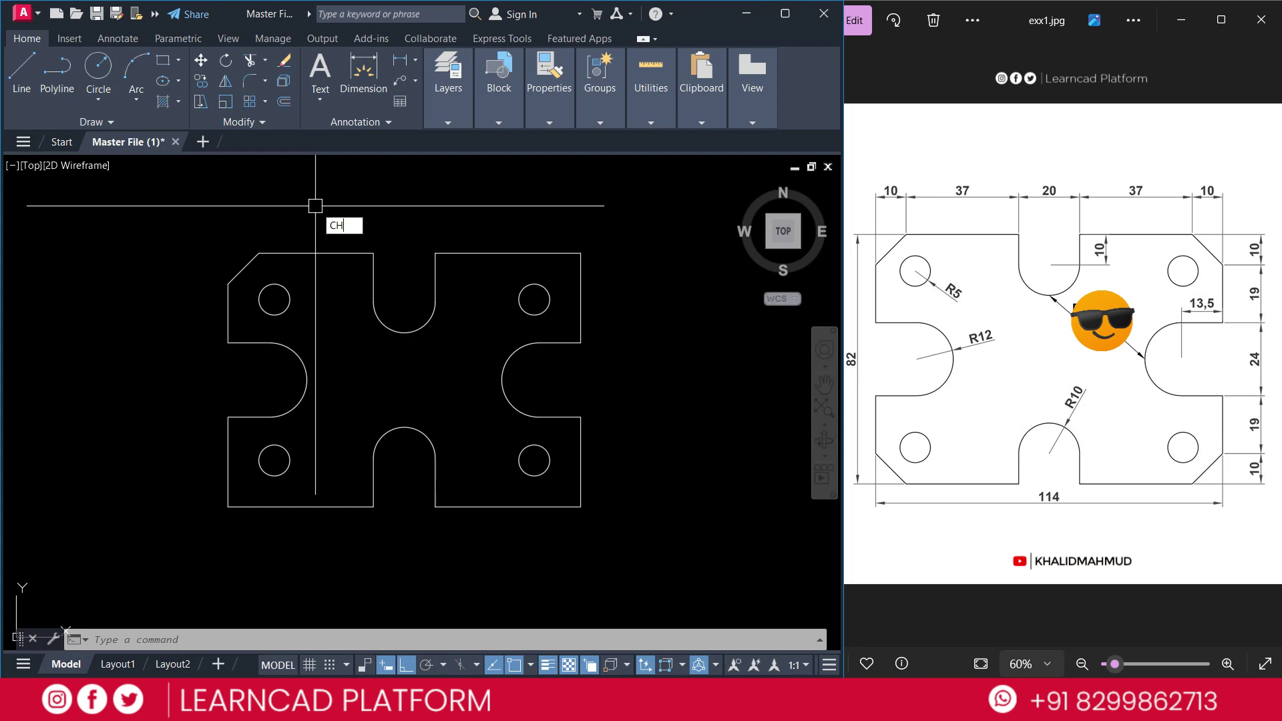
pyautogui.press('Return')
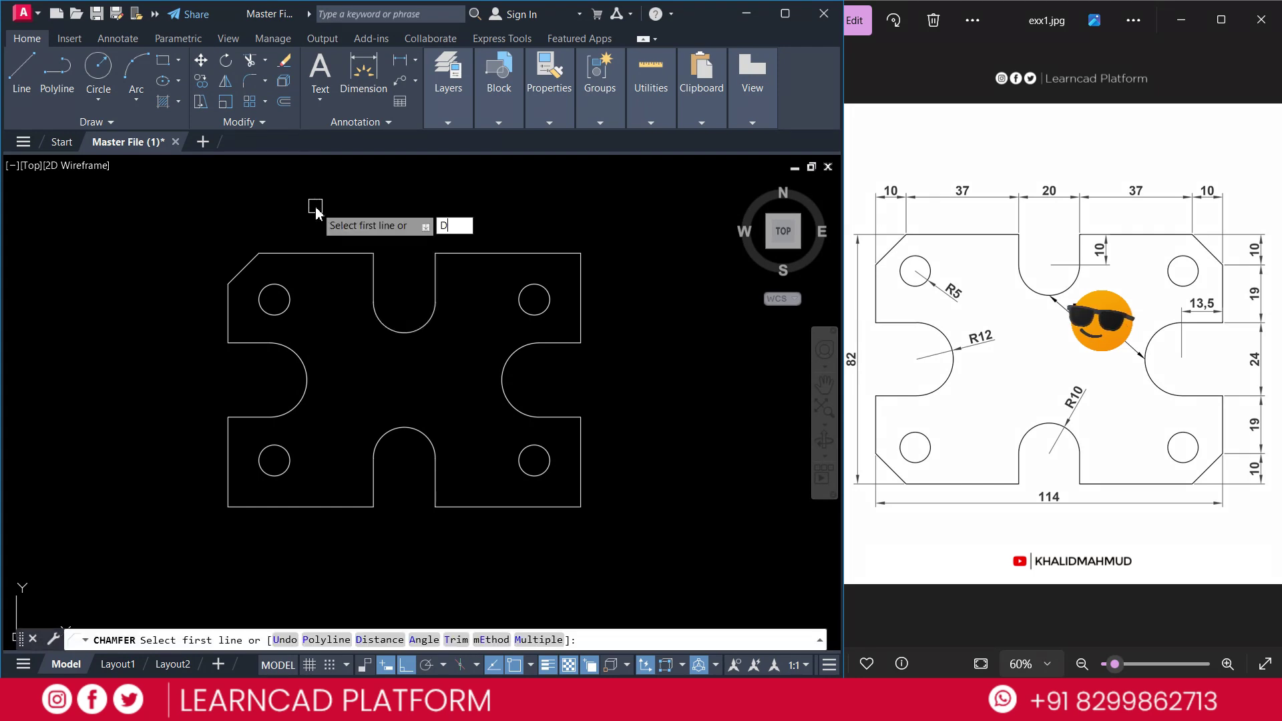
pyautogui.write('d')
pyautogui.press('Return')
pyautogui.press('Return')
pyautogui.press('Return')
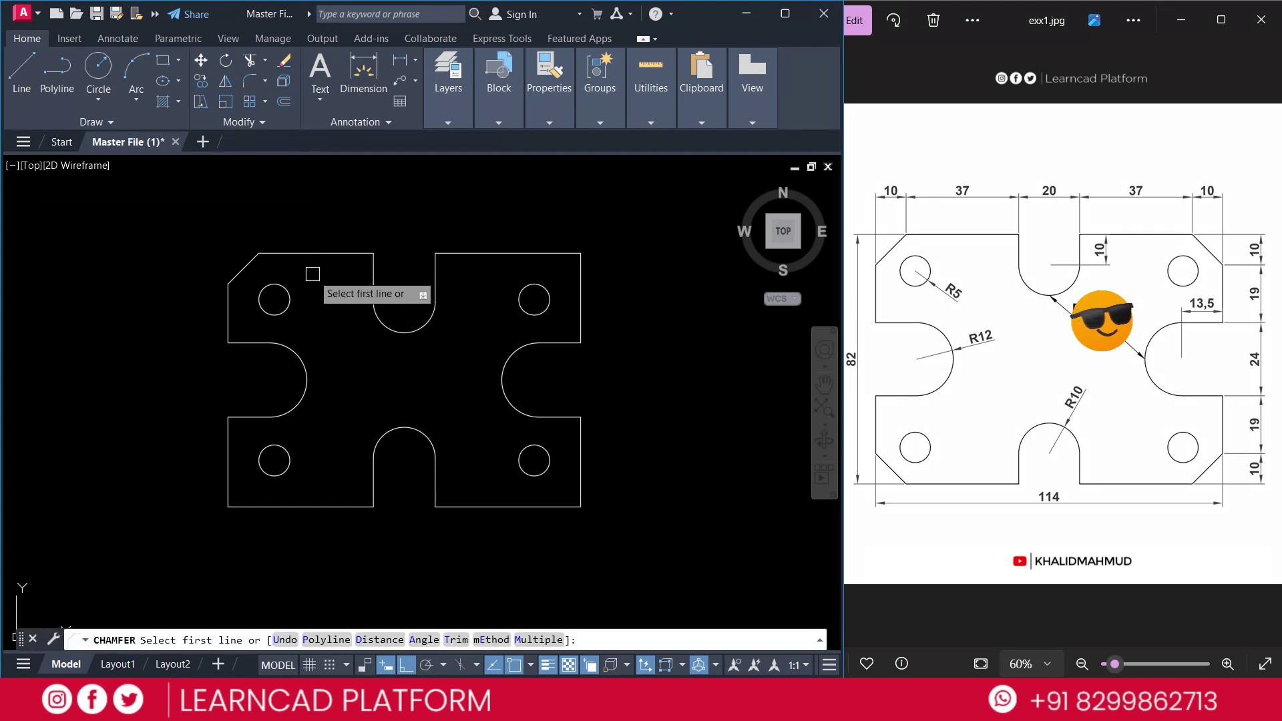
pyautogui.write('M')
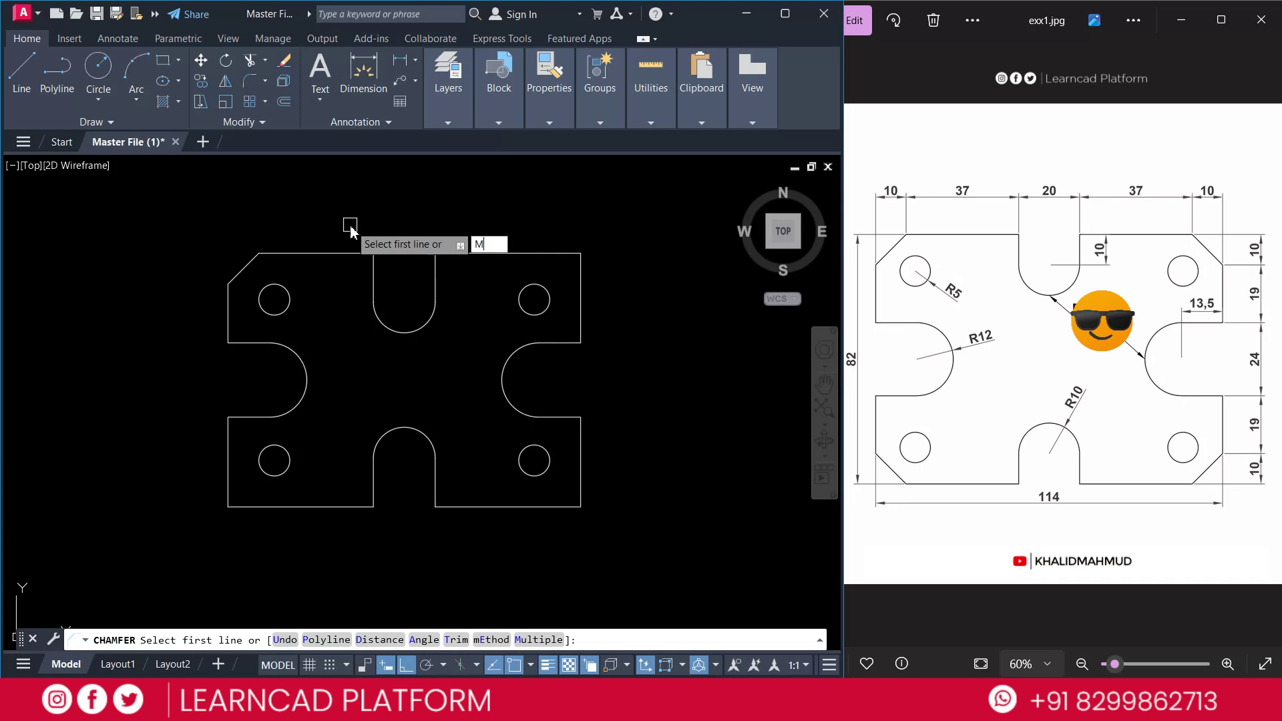
pyautogui.press('Return')
pyautogui.click(500, 253)
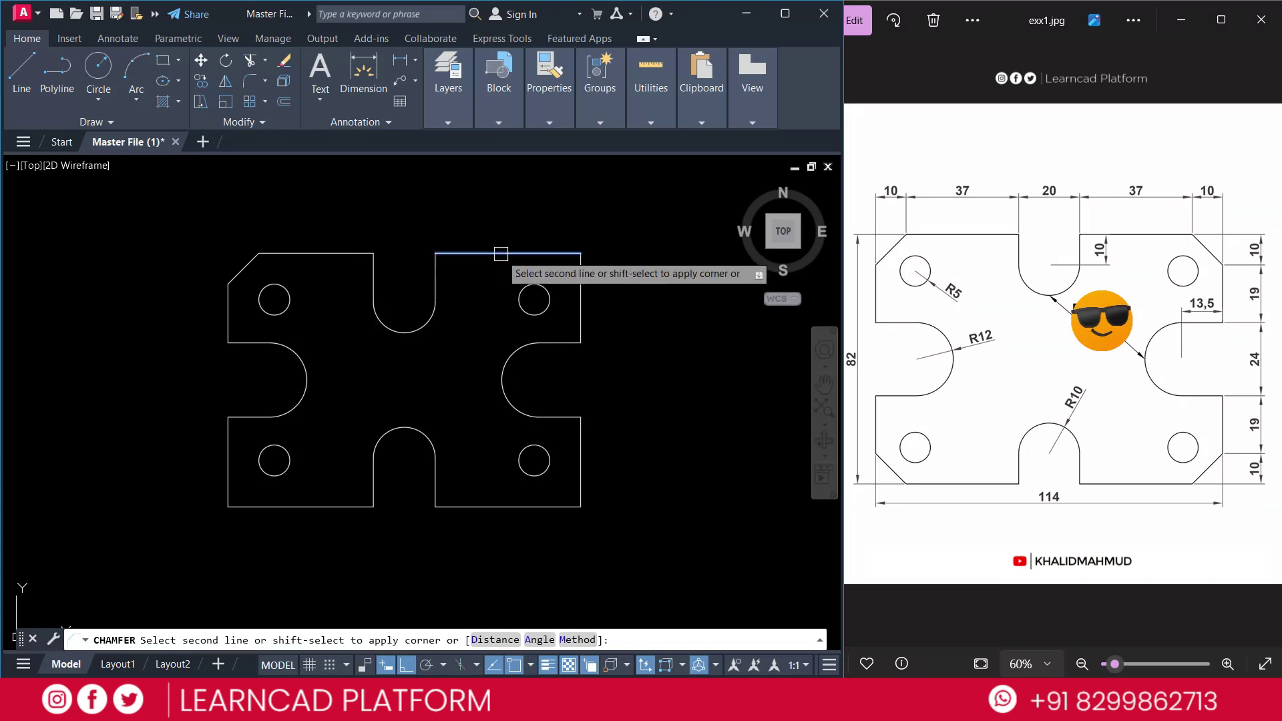
pyautogui.click(580, 302)
pyautogui.click(580, 469)
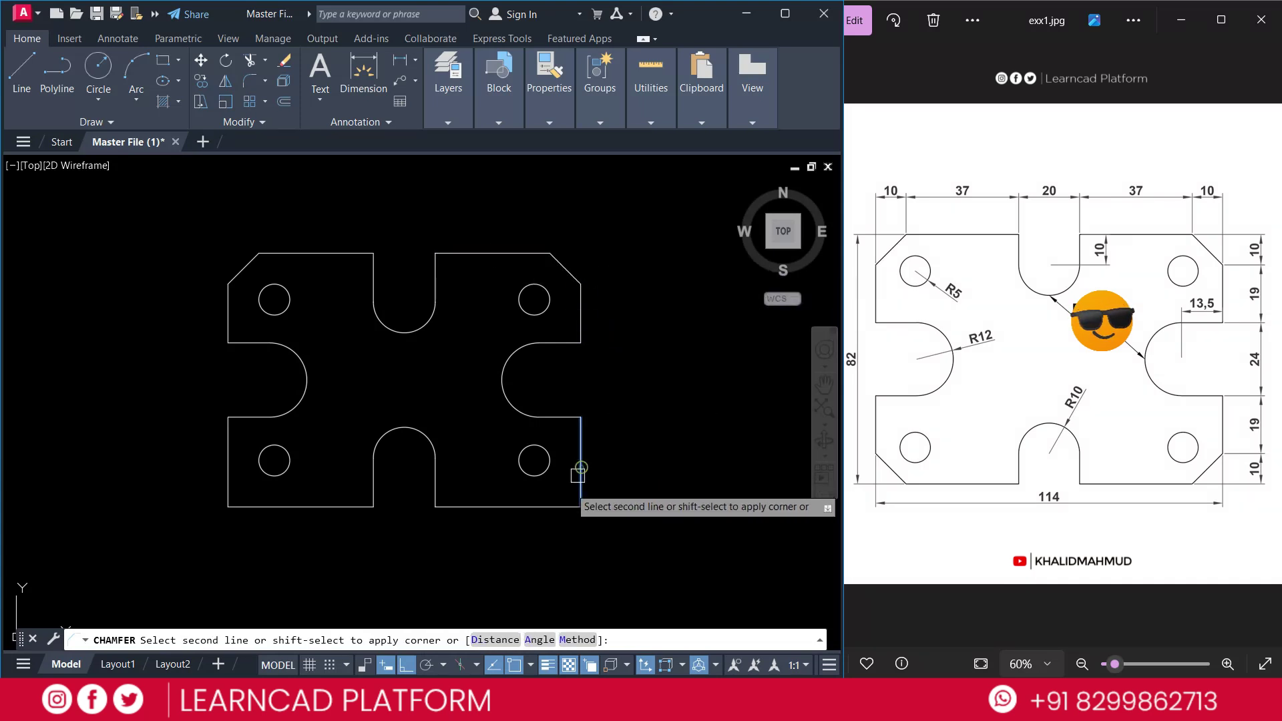
pyautogui.click(548, 507)
pyautogui.click(366, 506)
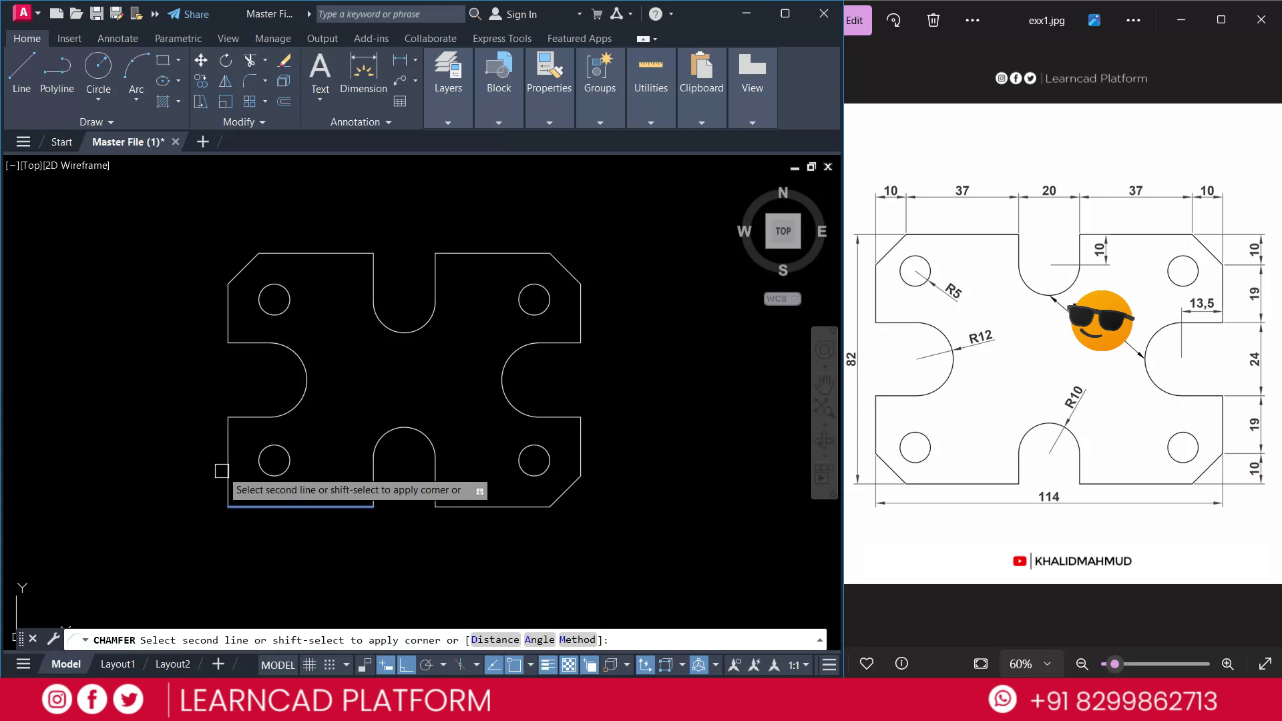
pyautogui.click(227, 464)
pyautogui.press('Escape')
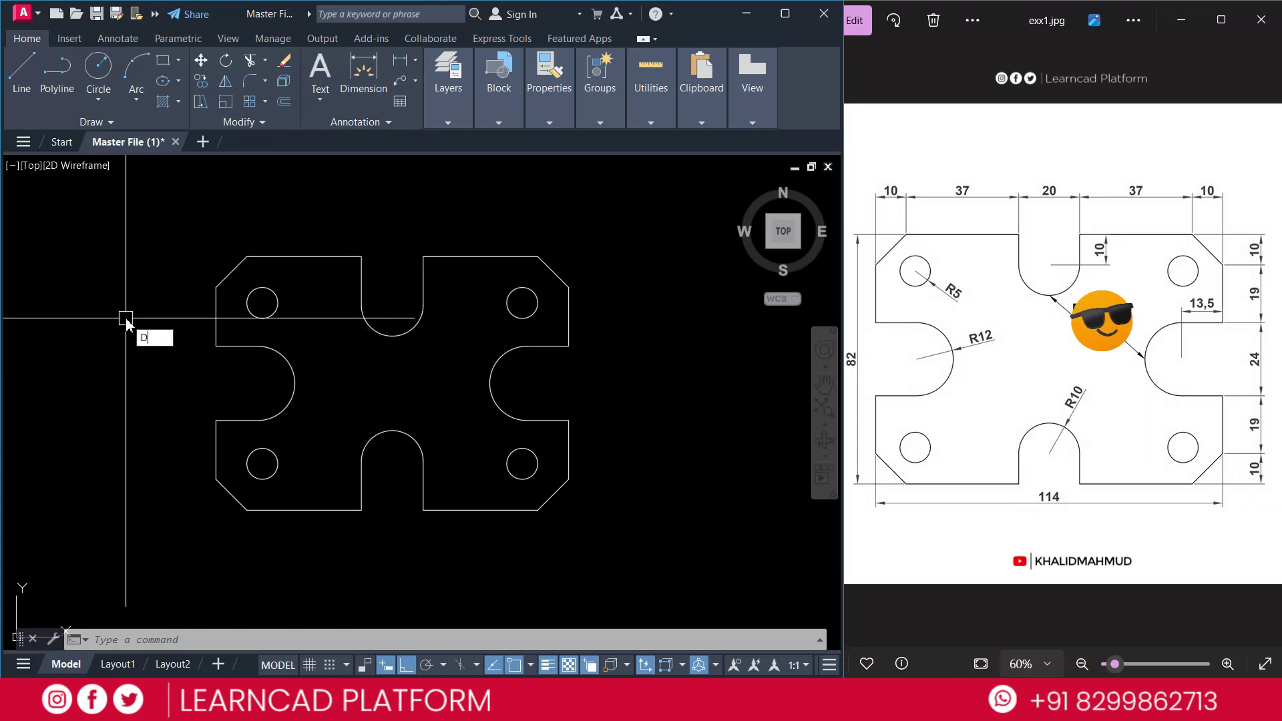
# Add the overall 114 width dimension above the plate and the 82 height dimension on its left.
pyautogui.write('DIM')
pyautogui.press('Return')
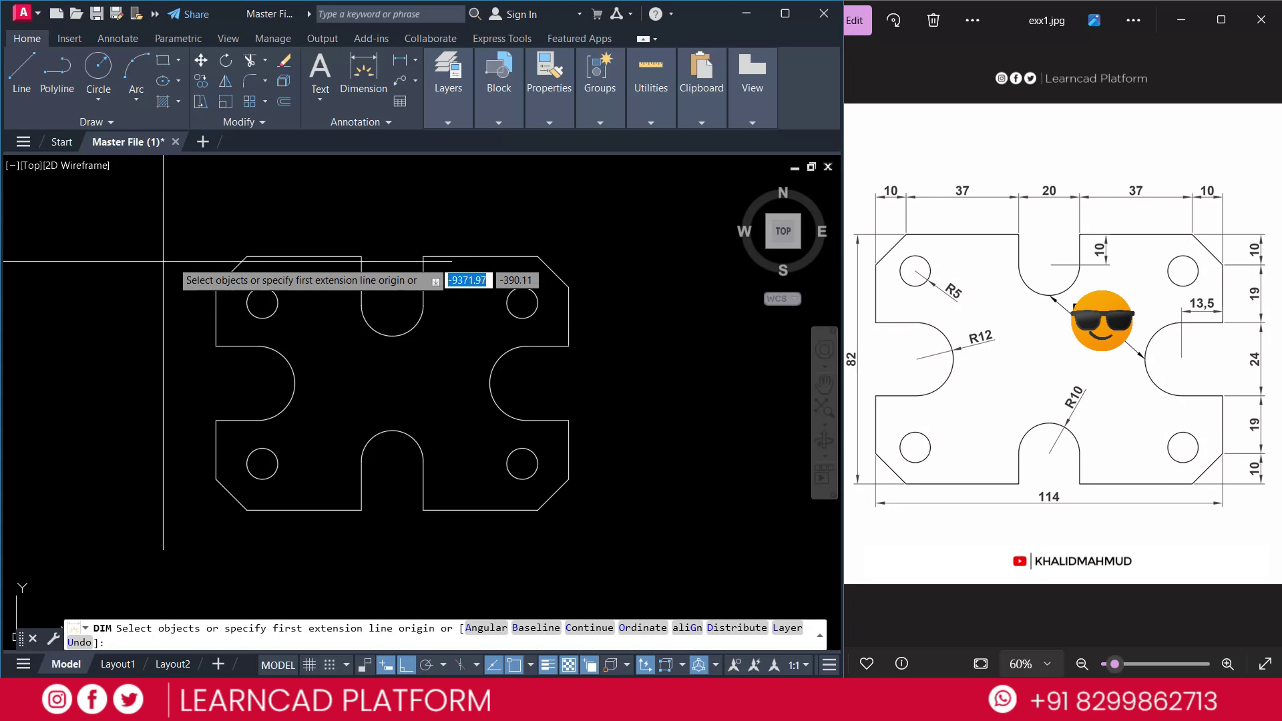
pyautogui.click(216, 290)
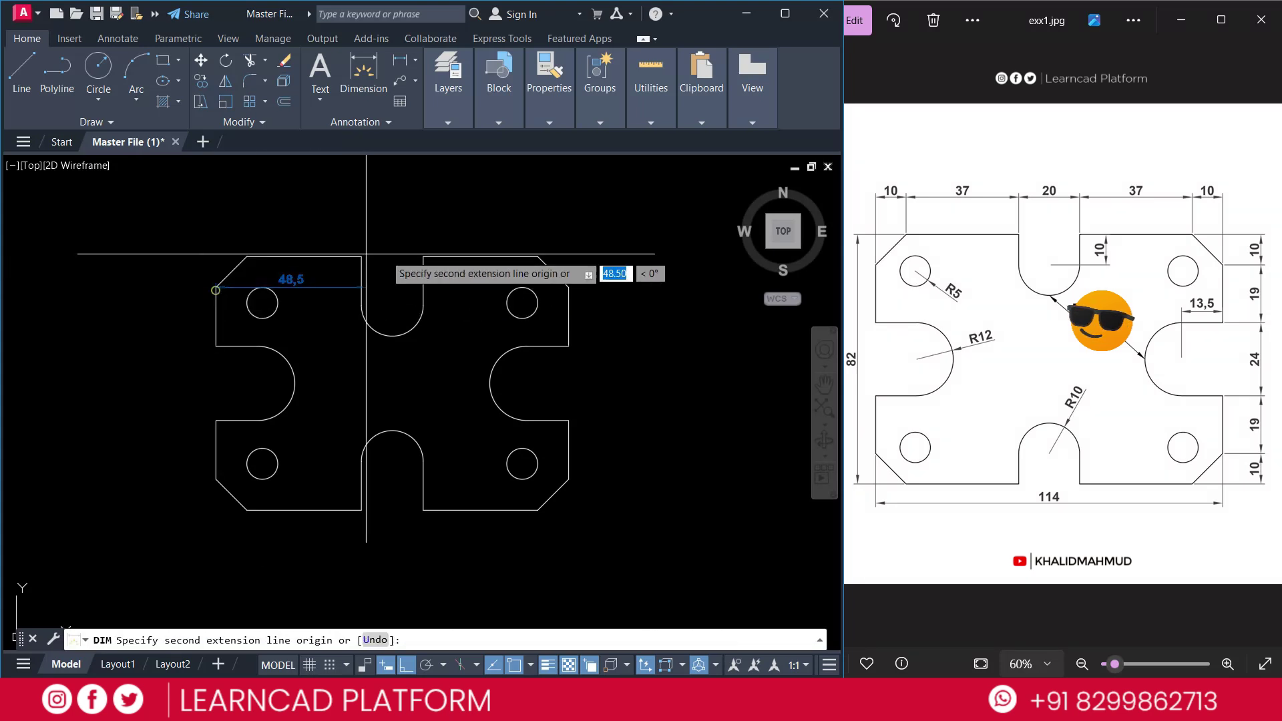
pyautogui.click(569, 287)
pyautogui.click(527, 224)
pyautogui.press('space')
pyautogui.click(247, 256)
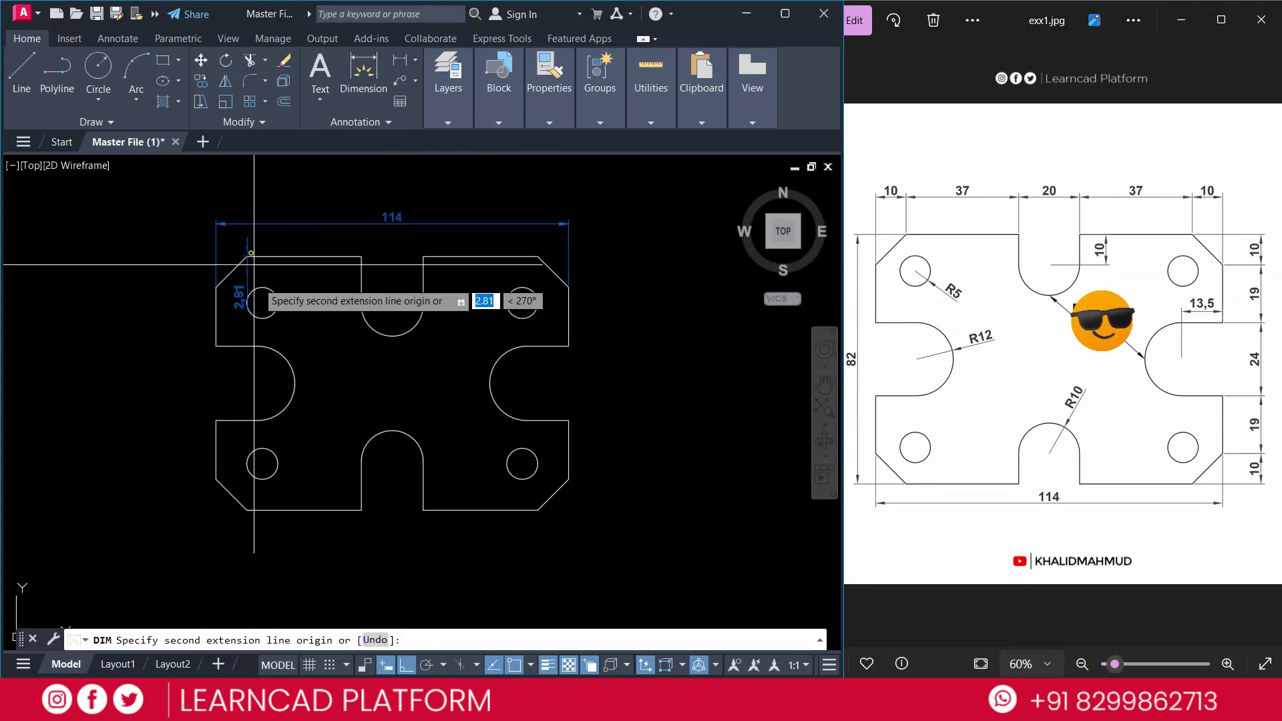
pyautogui.click(246, 510)
pyautogui.click(176, 384)
# Dimension the right side as a chain: 10, 19, 24, 19, 10.
pyautogui.click(538, 510)
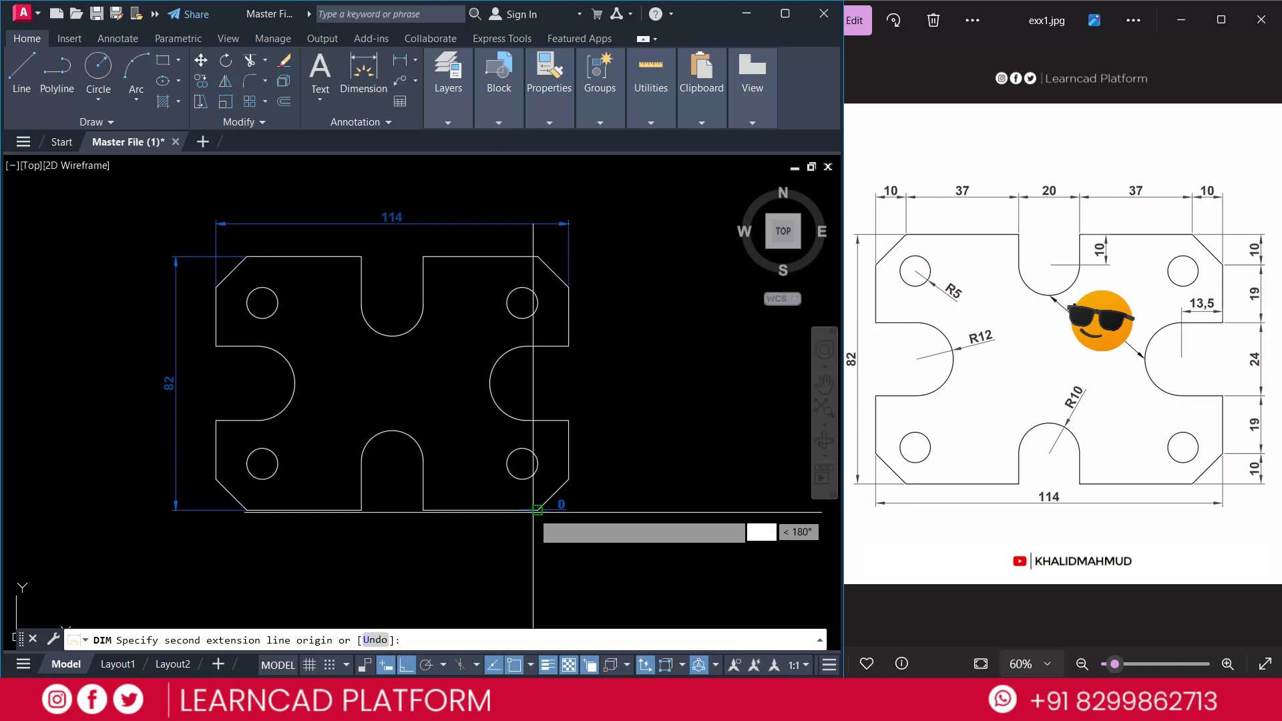
pyautogui.click(568, 478)
pyautogui.click(607, 486)
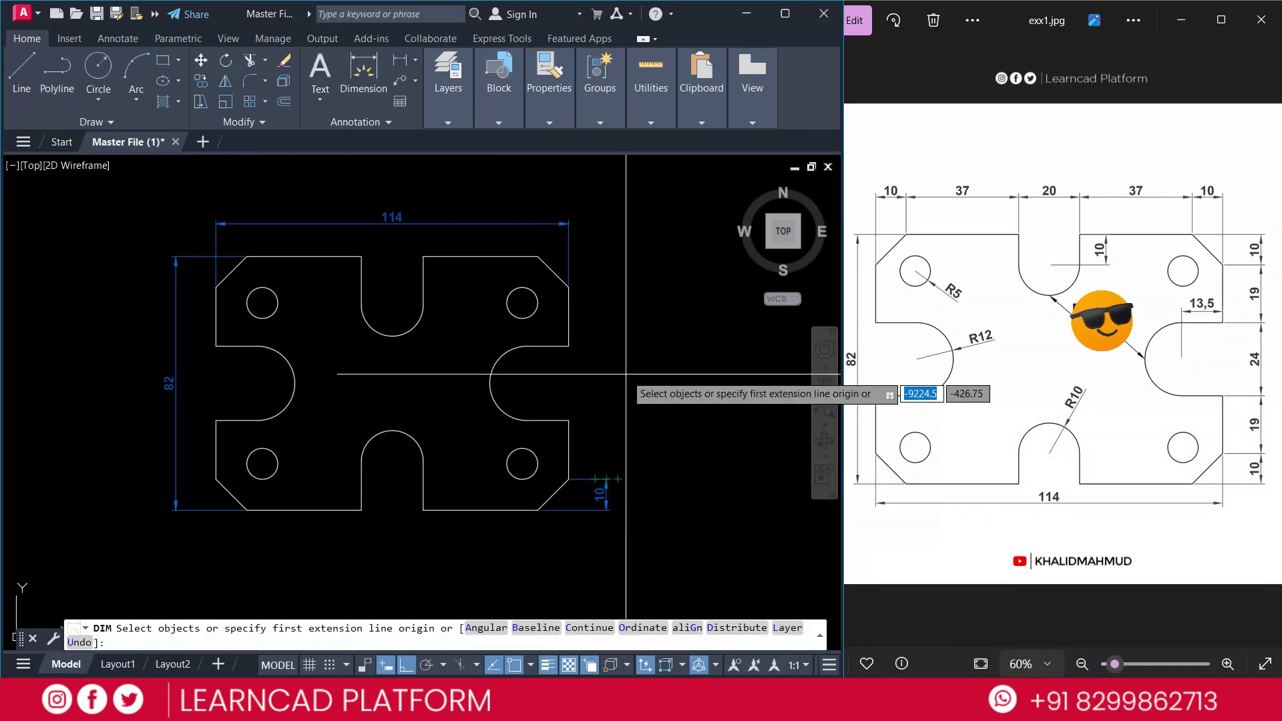
pyautogui.press('Escape')
pyautogui.write('DCO')
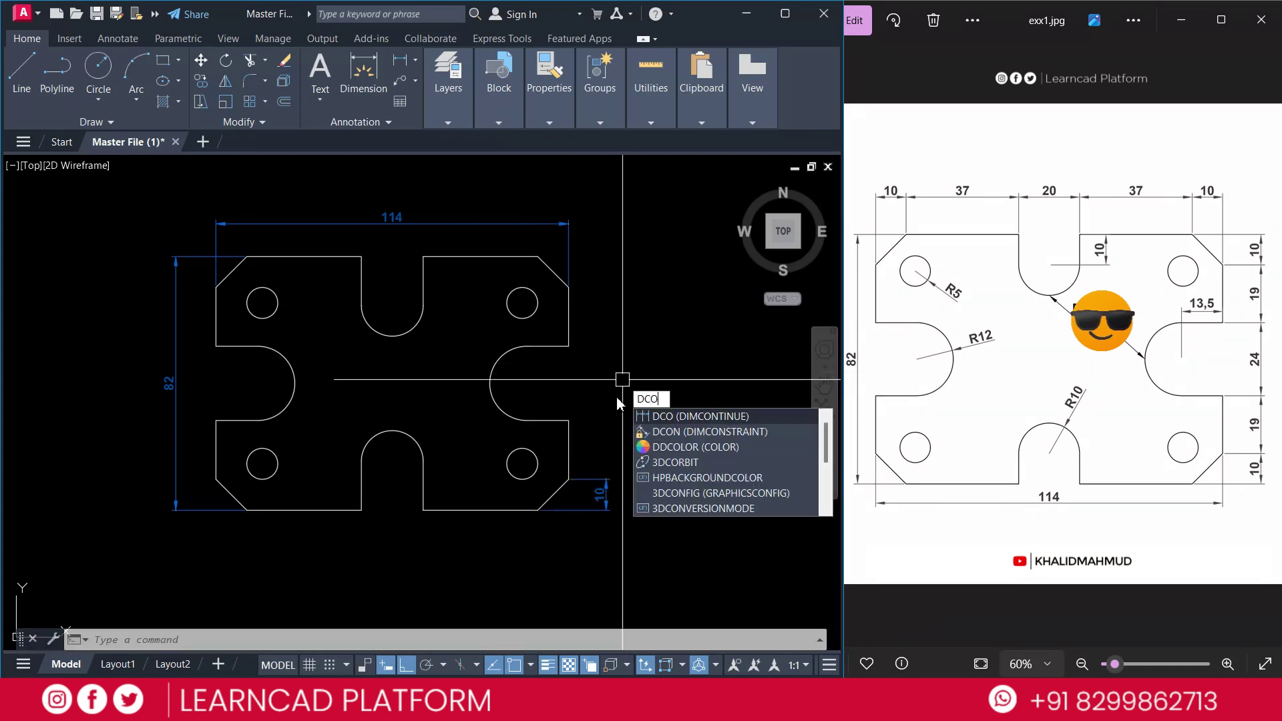
pyautogui.press('Return')
pyautogui.click(568, 421)
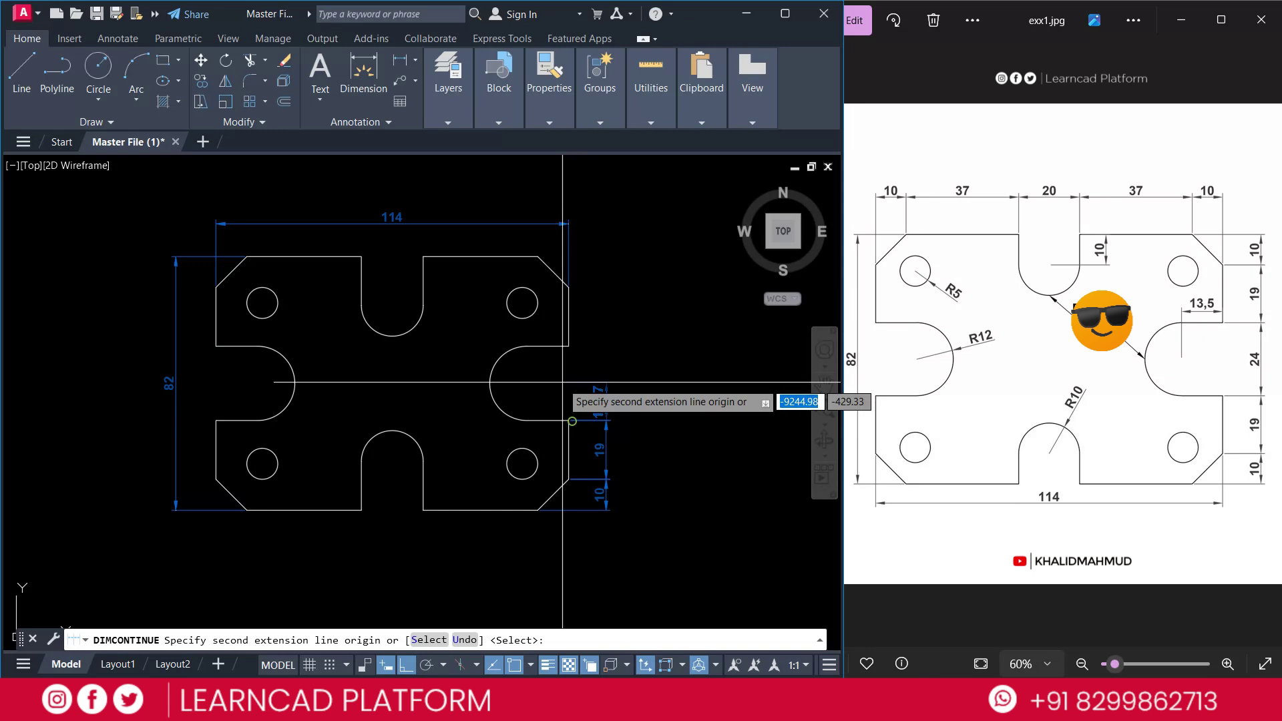
pyautogui.click(568, 346)
pyautogui.click(568, 288)
pyautogui.click(568, 256)
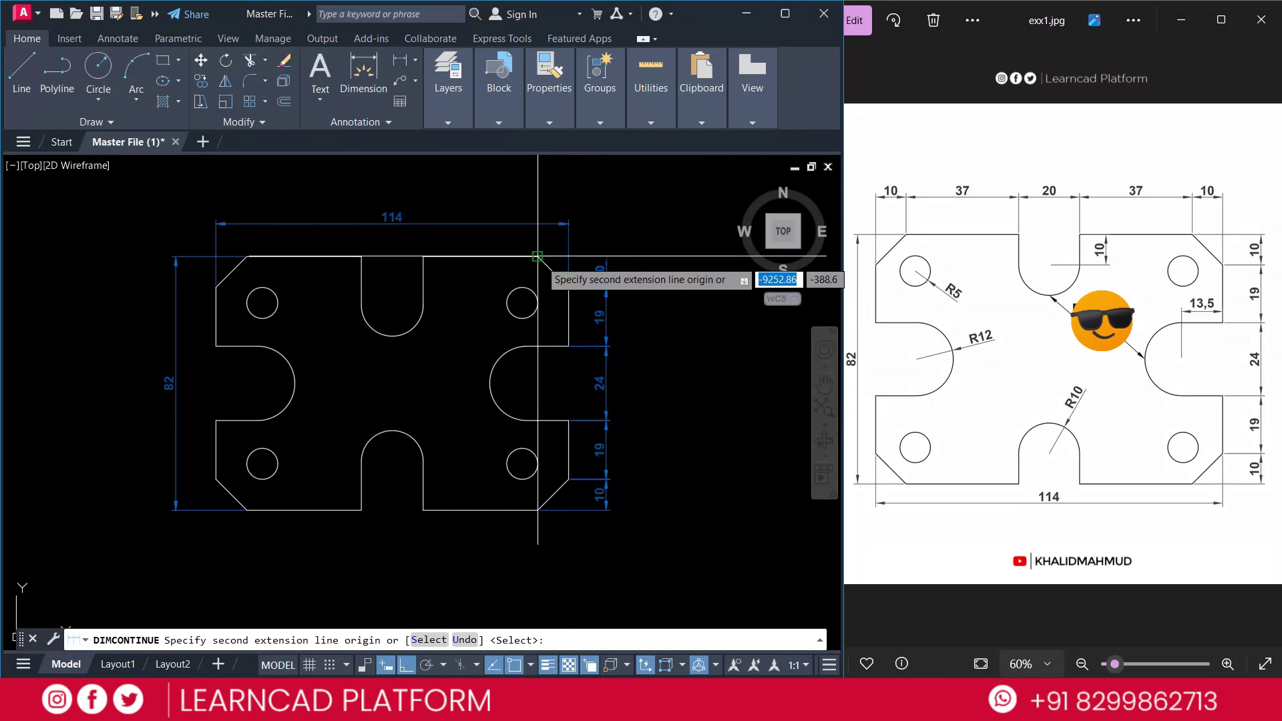
pyautogui.press('Escape')
# Dimension the bottom edge as a chain: 10, 37, 20, 37, 10.
pyautogui.write('DIMLI')
pyautogui.press('Return')
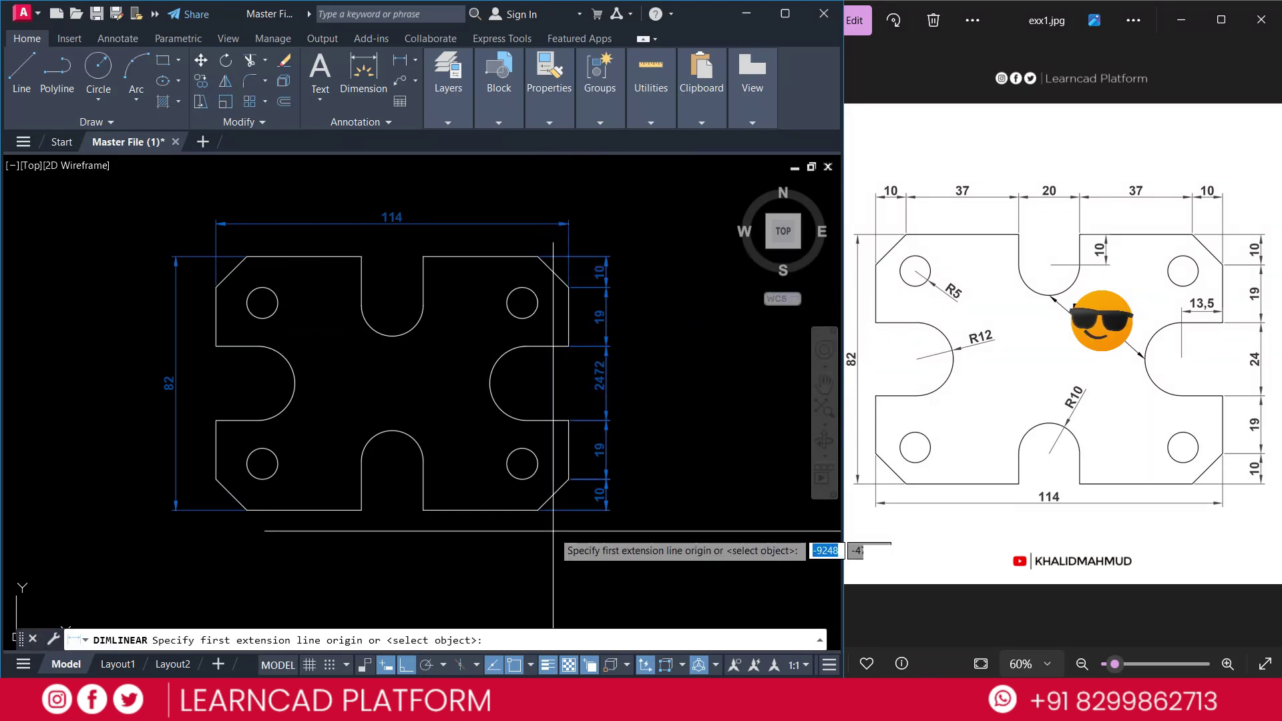
pyautogui.click(564, 480)
pyautogui.click(538, 510)
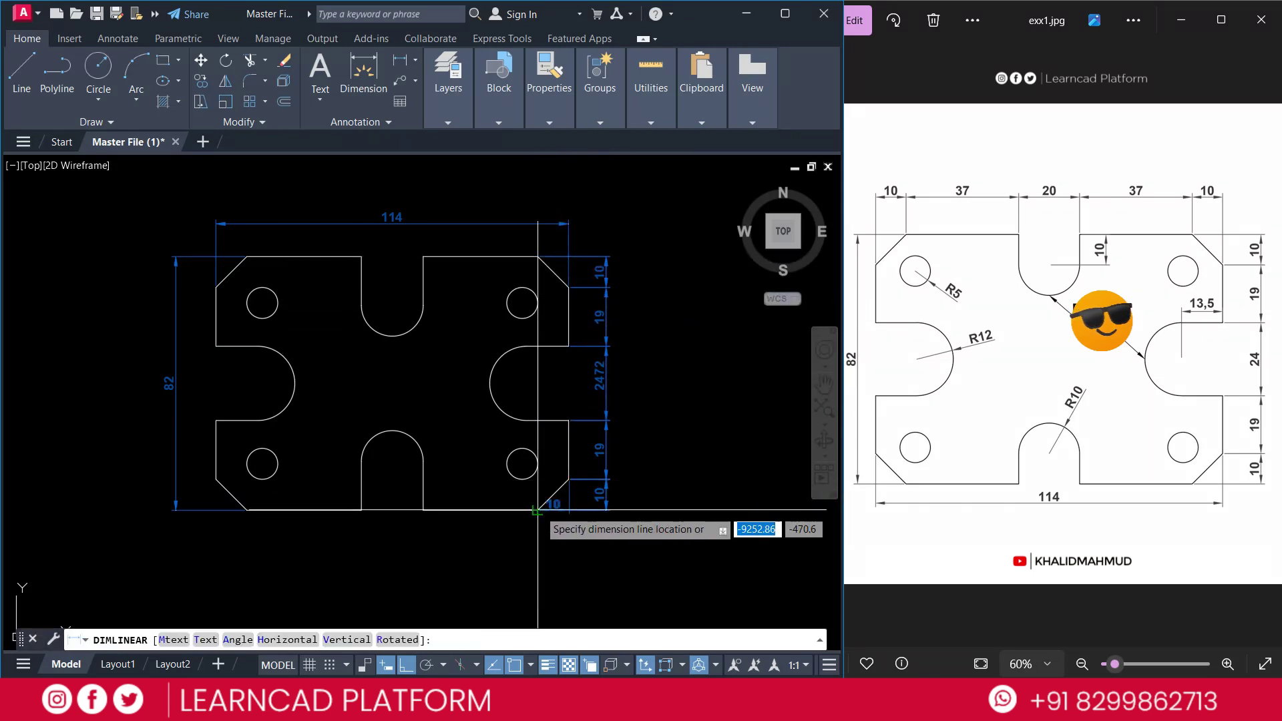
pyautogui.click(529, 548)
pyautogui.write('DCO')
pyautogui.press('Return')
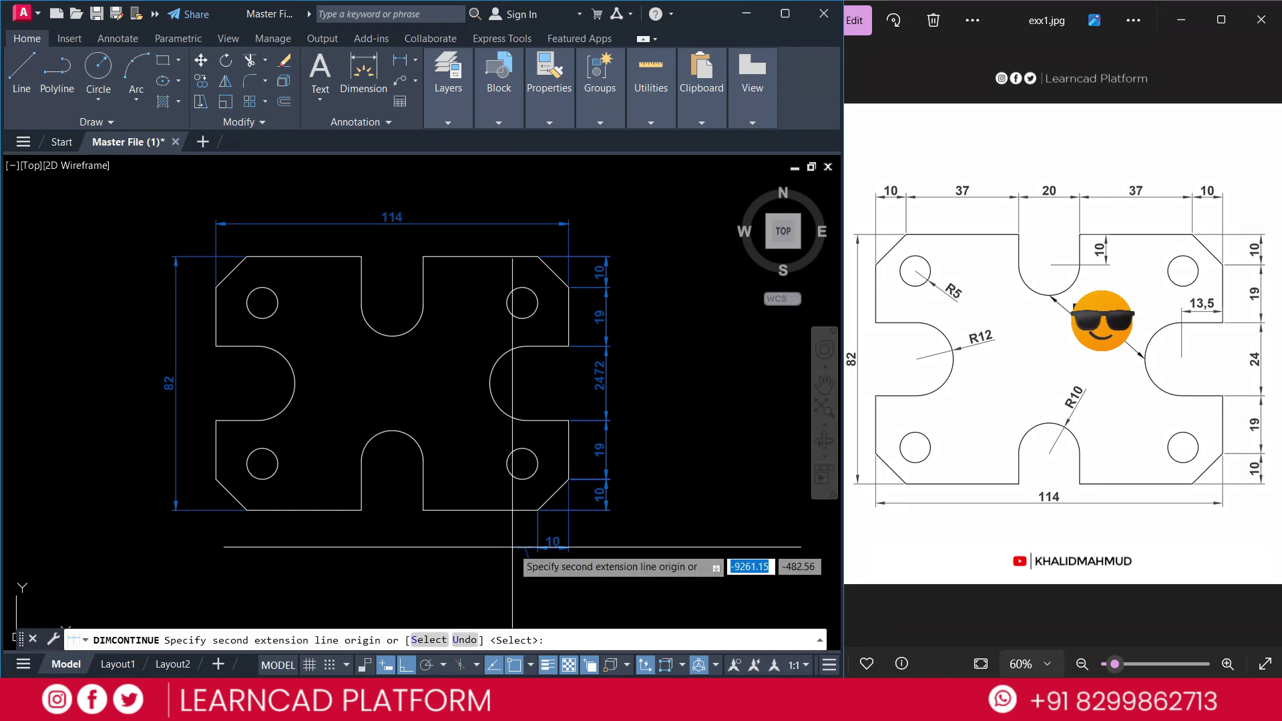
pyautogui.click(423, 510)
pyautogui.click(362, 510)
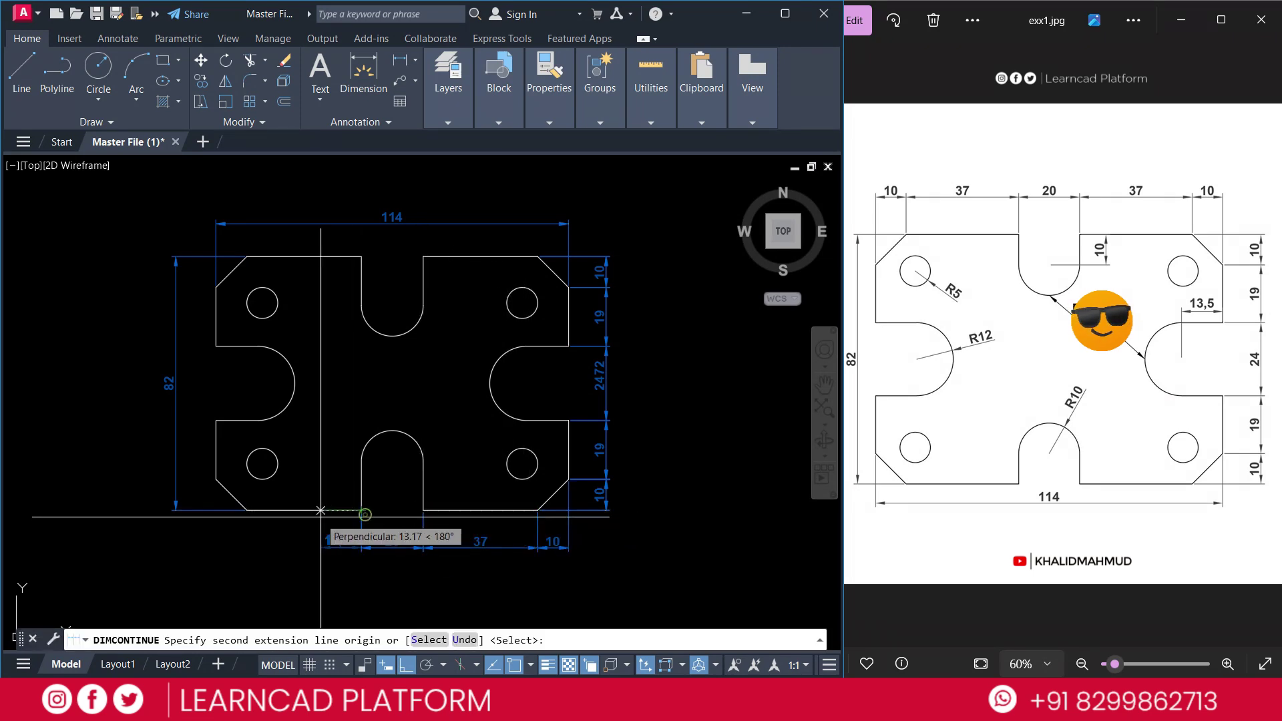
pyautogui.click(247, 510)
pyautogui.click(216, 481)
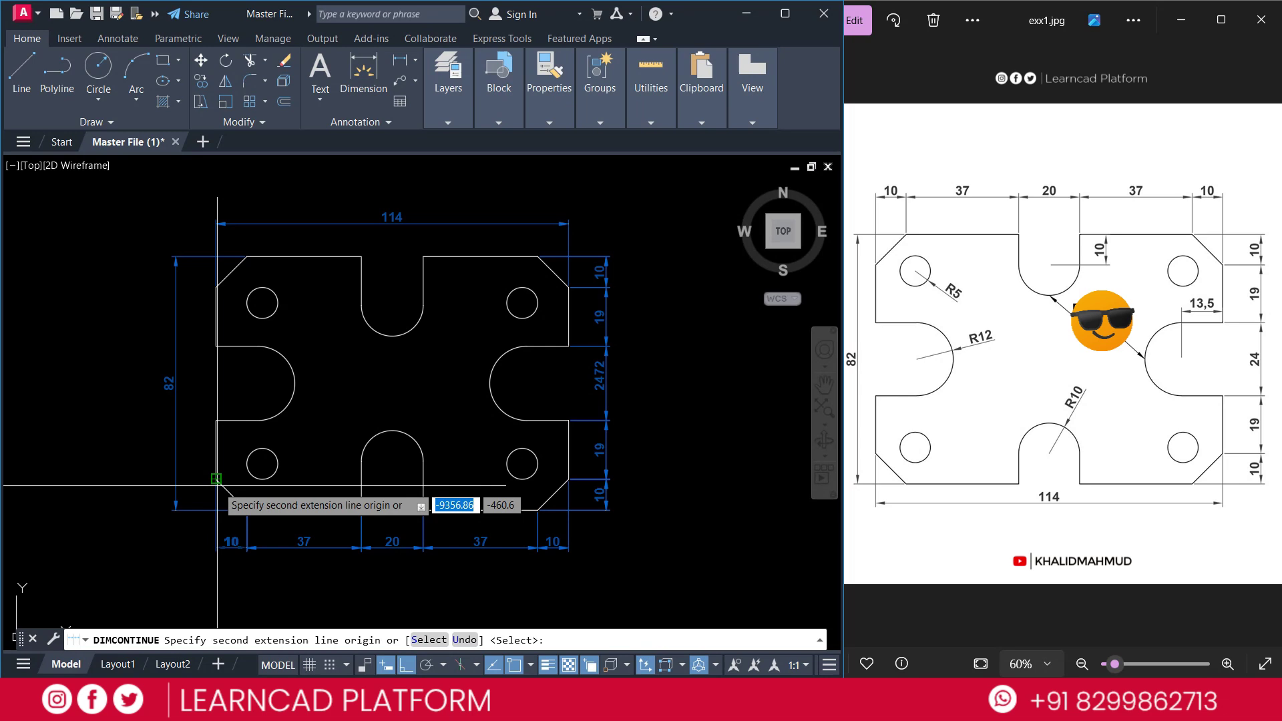
pyautogui.press('Escape')
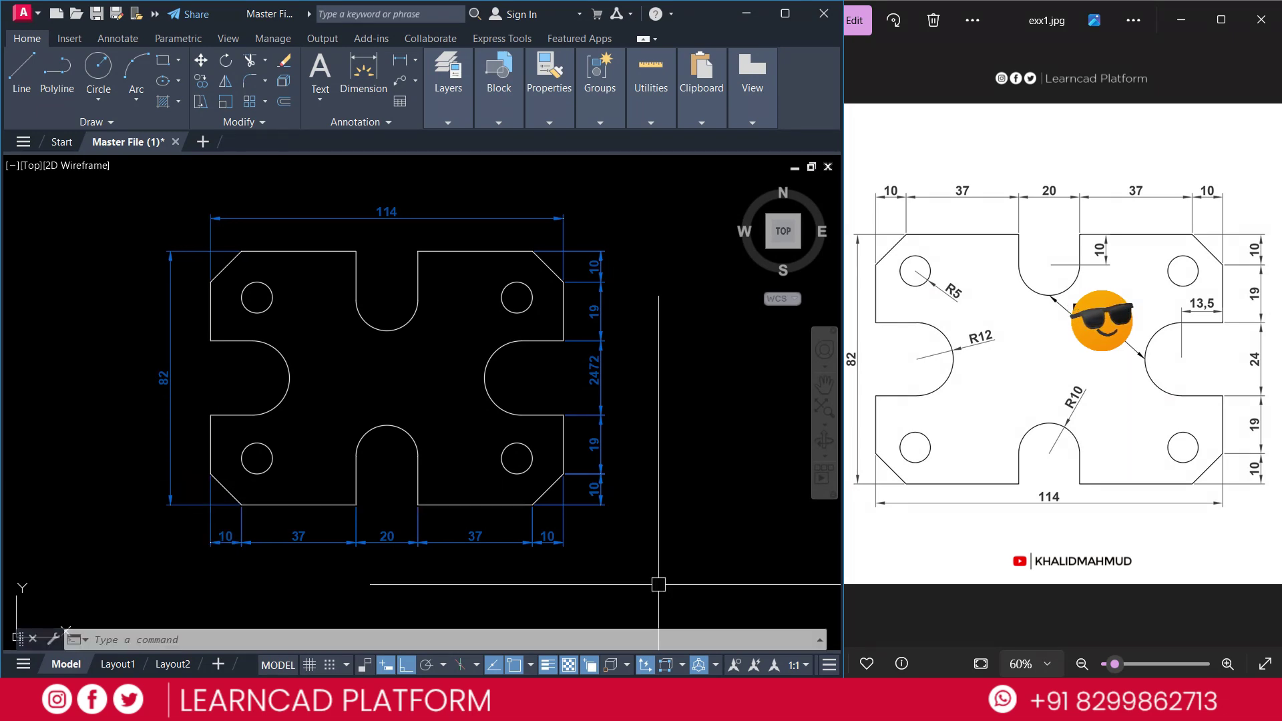
# Window-select the plate outline, notches and holes and set their lineweight to 0.35 mm.
pyautogui.click(189, 229)
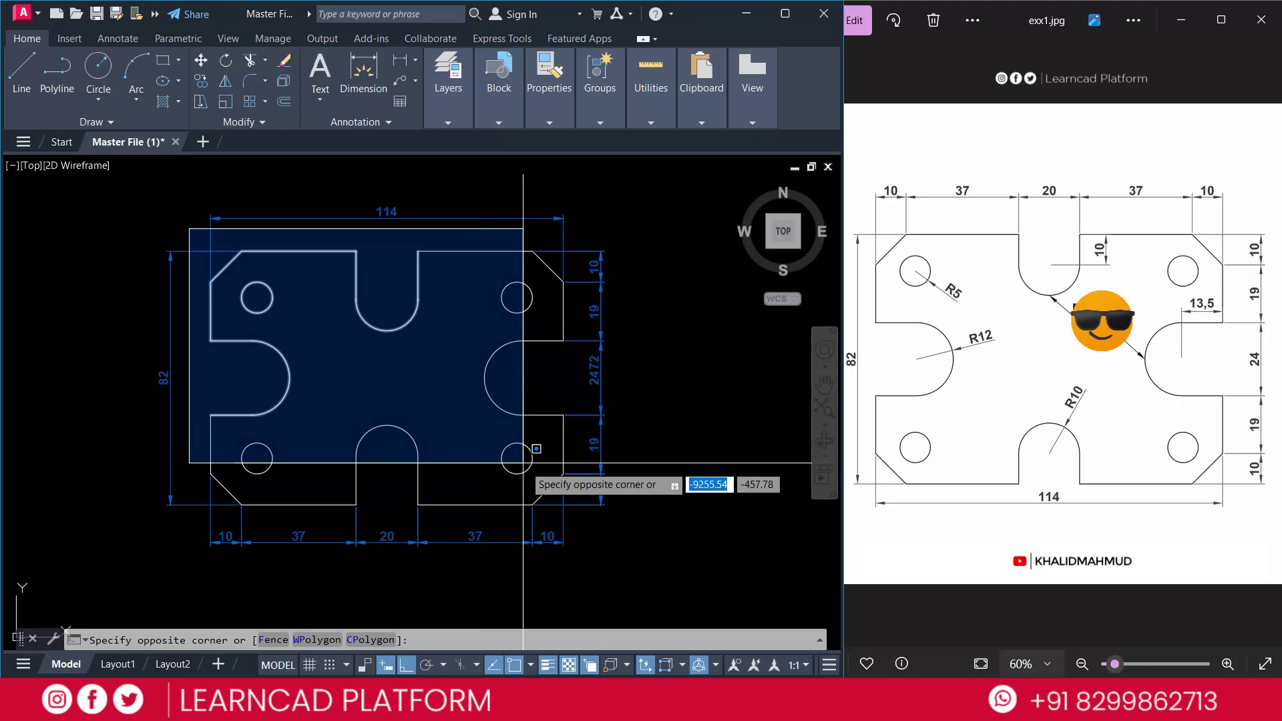
pyautogui.click(573, 514)
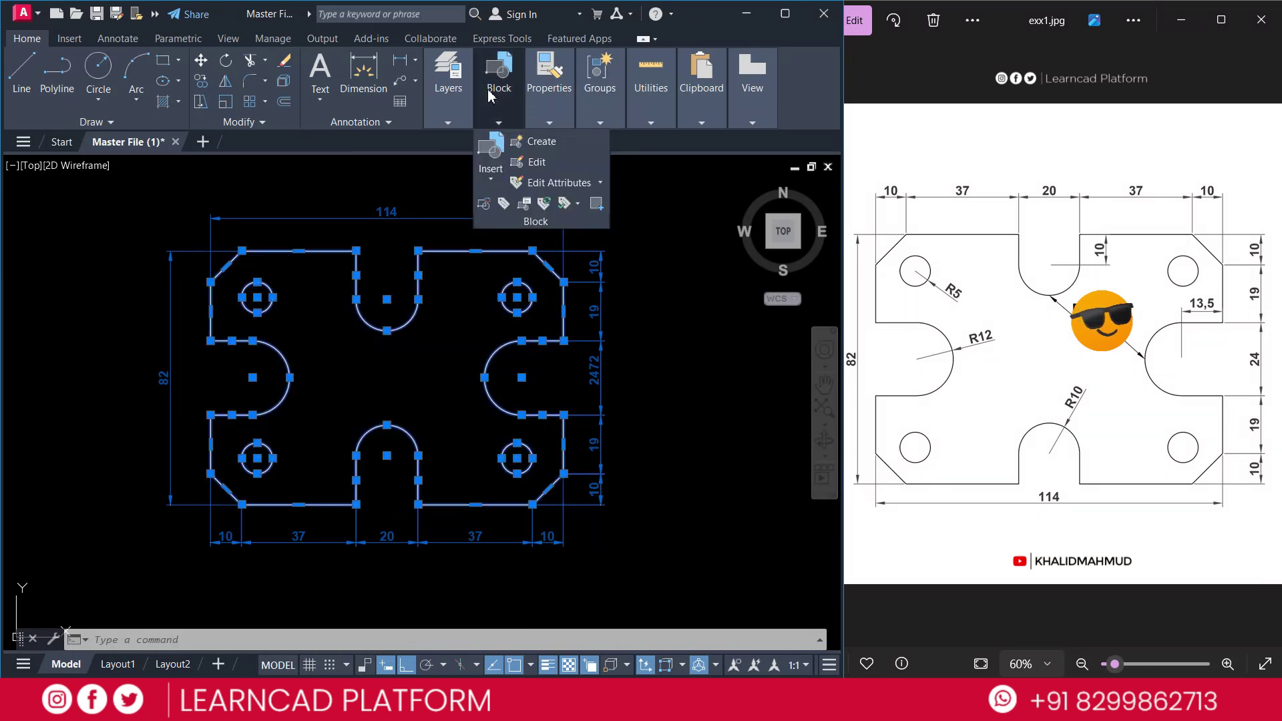
pyautogui.moveTo(562, 103)
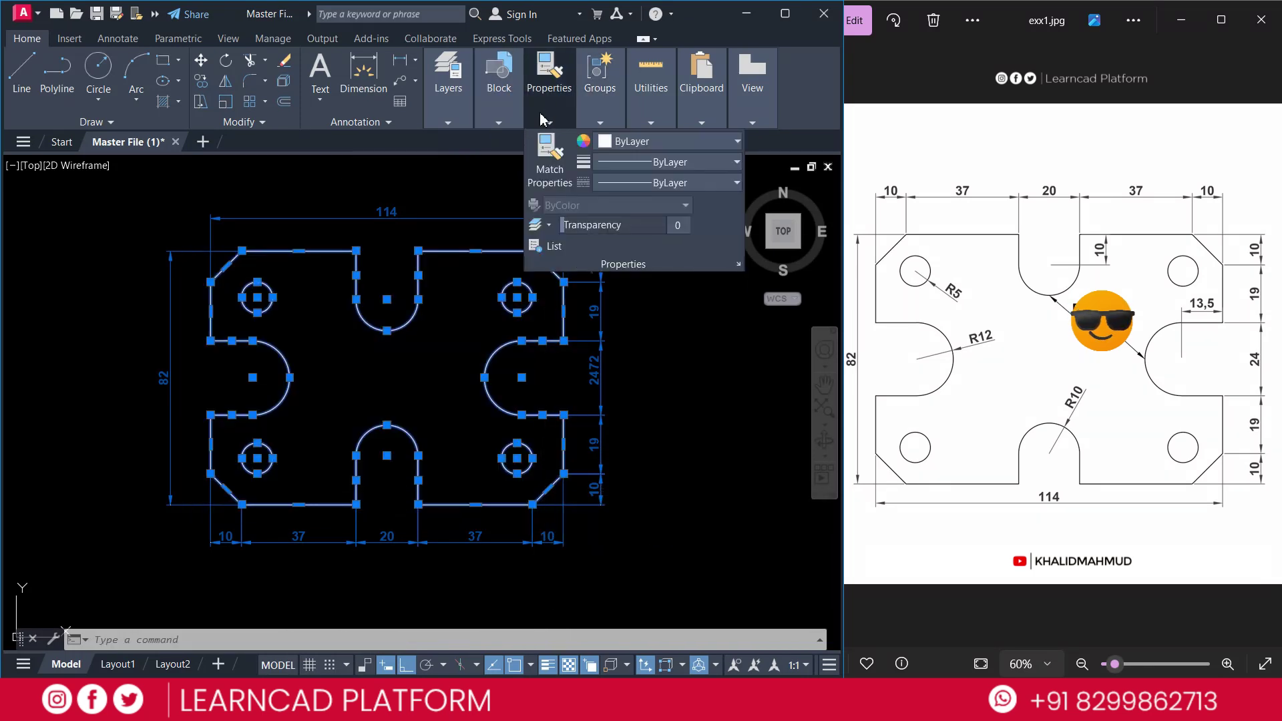
pyautogui.click(635, 167)
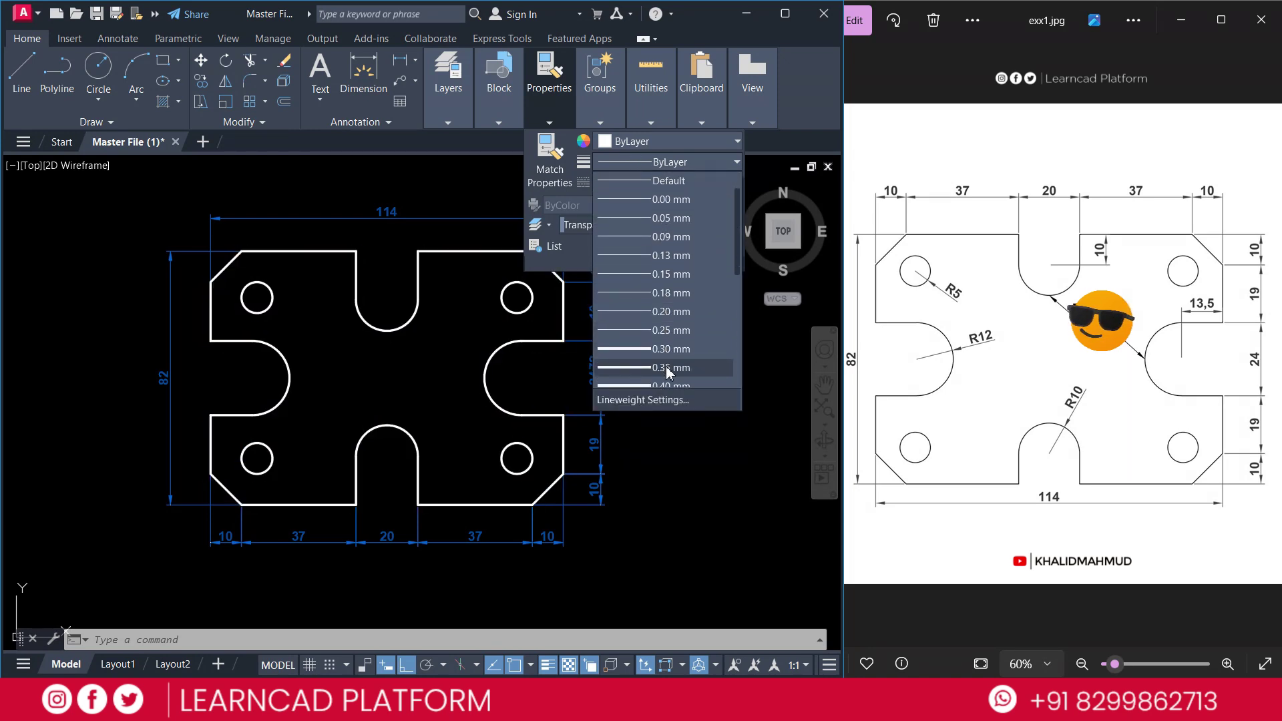
pyautogui.click(669, 368)
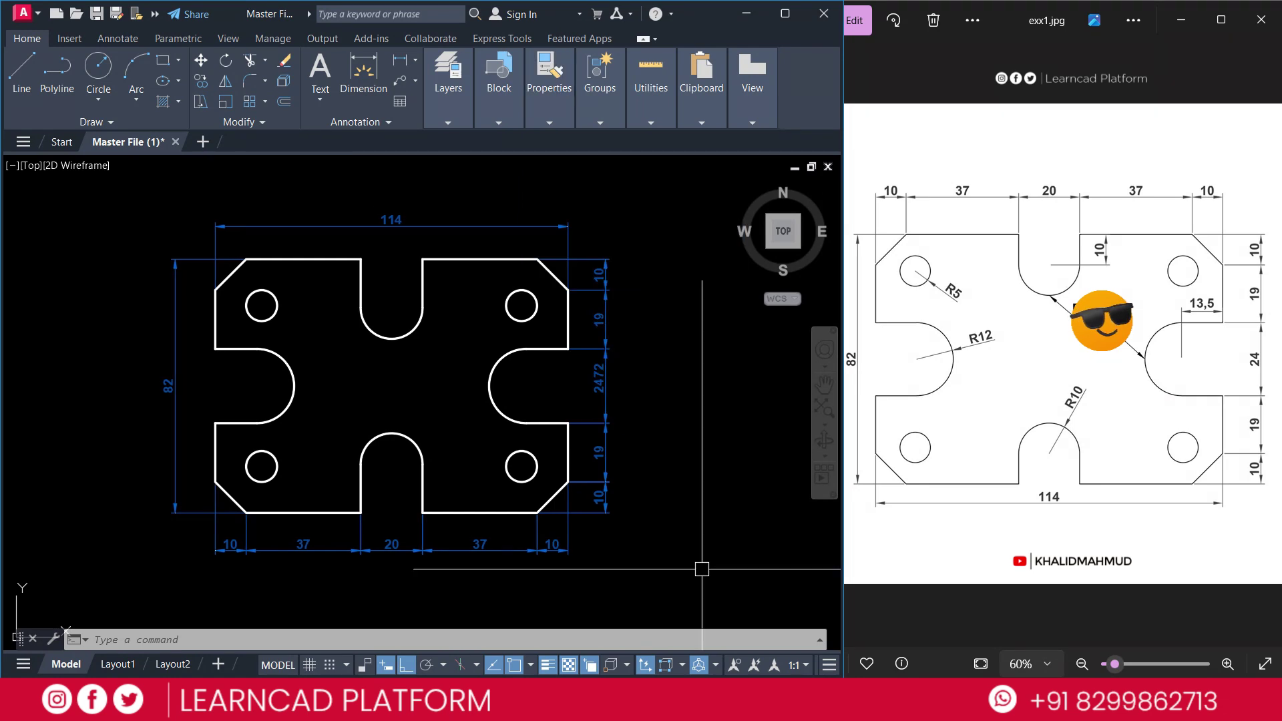